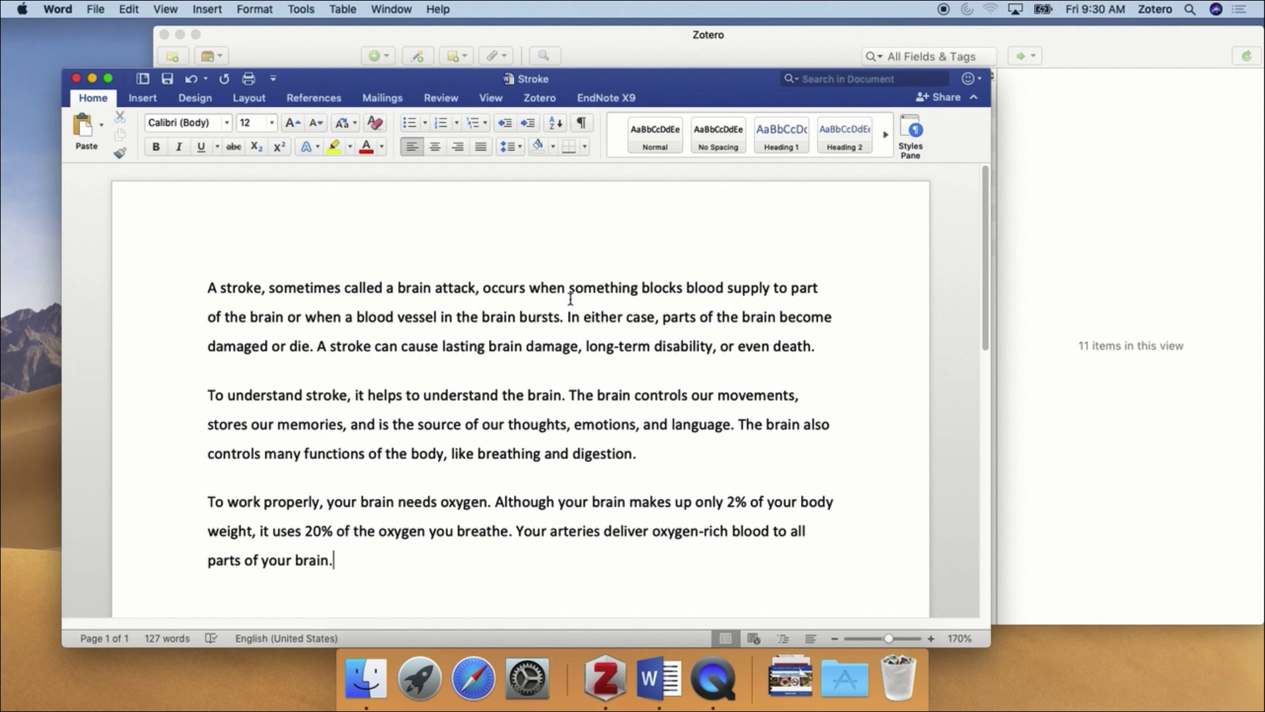
- Allow Zotero to control Word and bring up its Document Preferences for the Stroke document
click(534, 103)
key(super+Home)
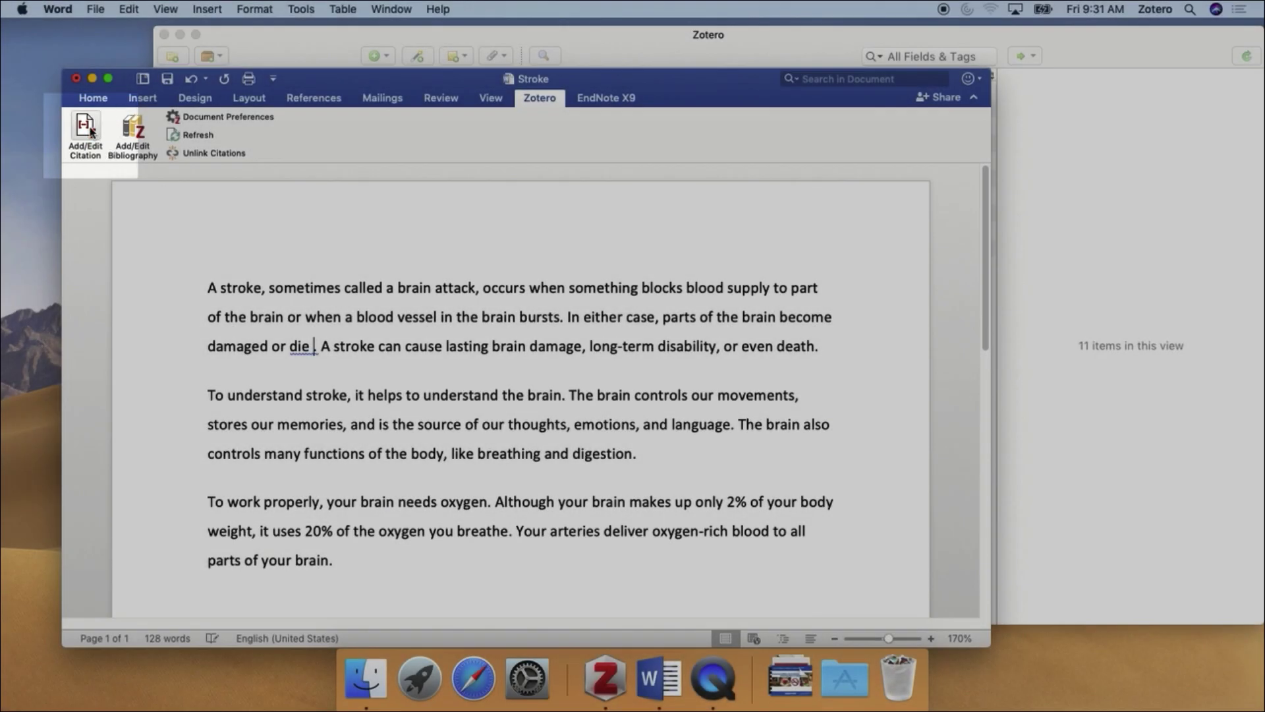
click(91, 131)
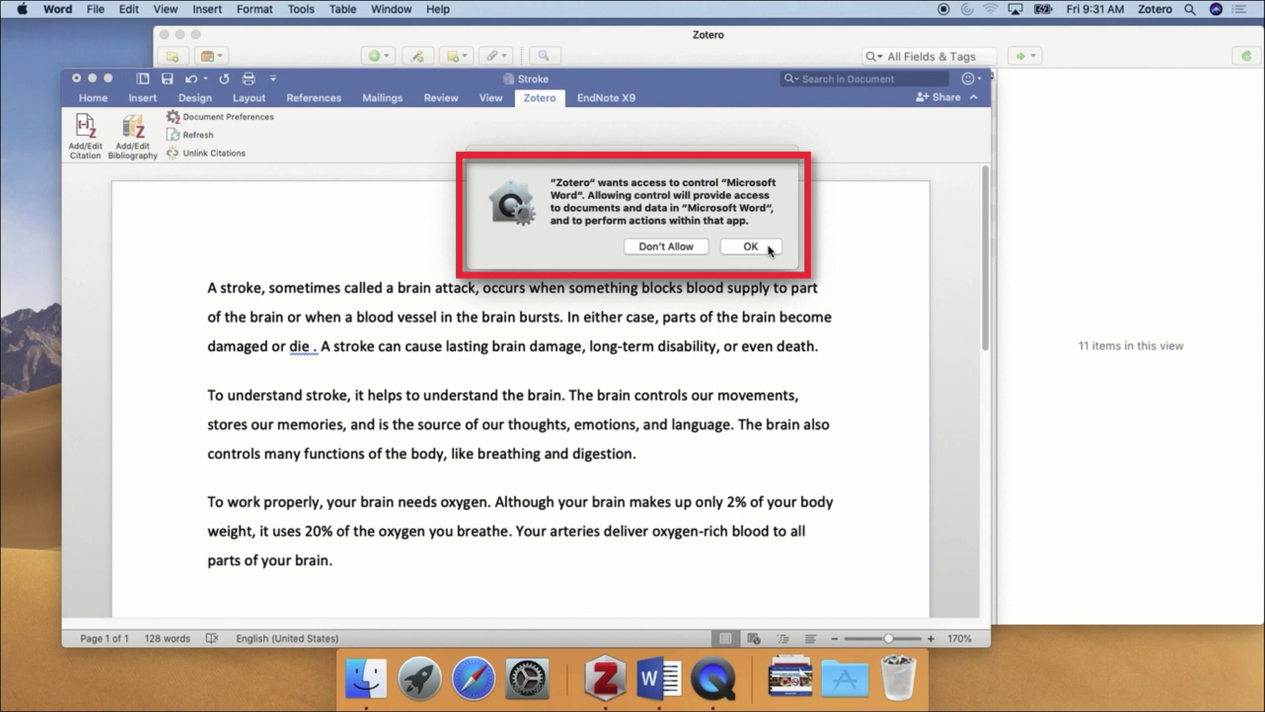
click(750, 247)
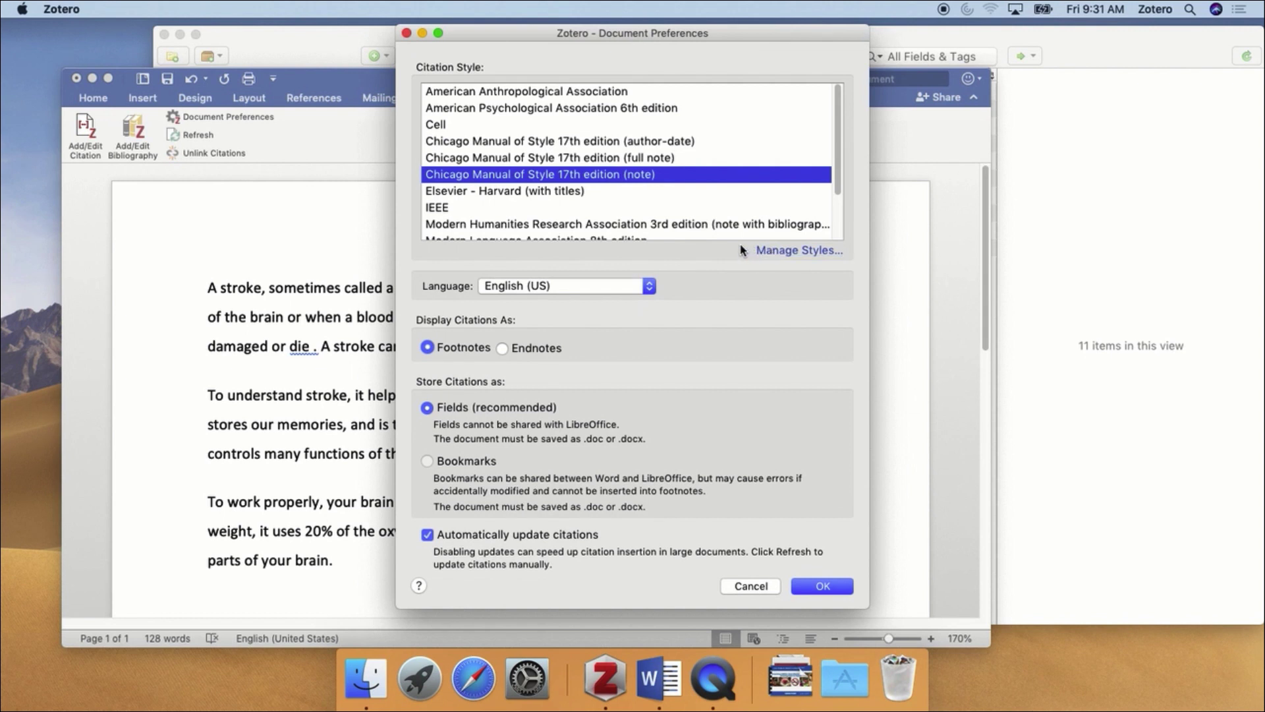
- Set the document's citation style to American Psychological Association 6th edition
click(541, 109)
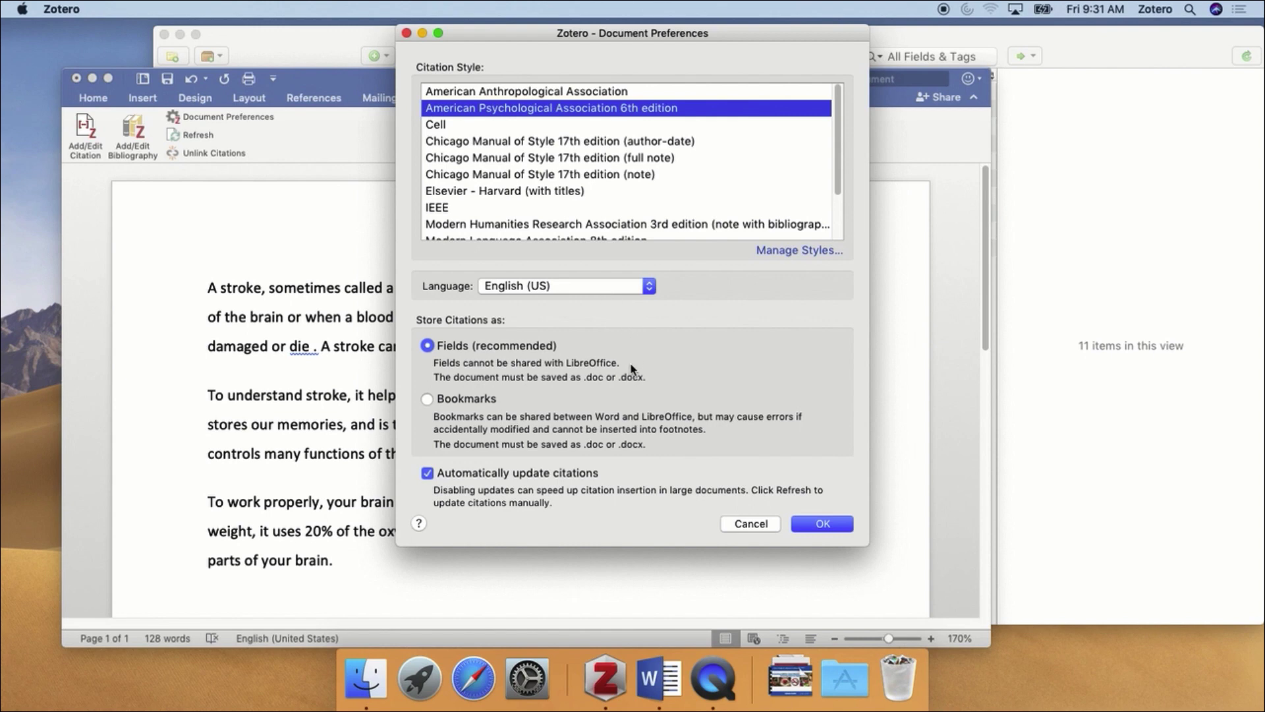
click(834, 527)
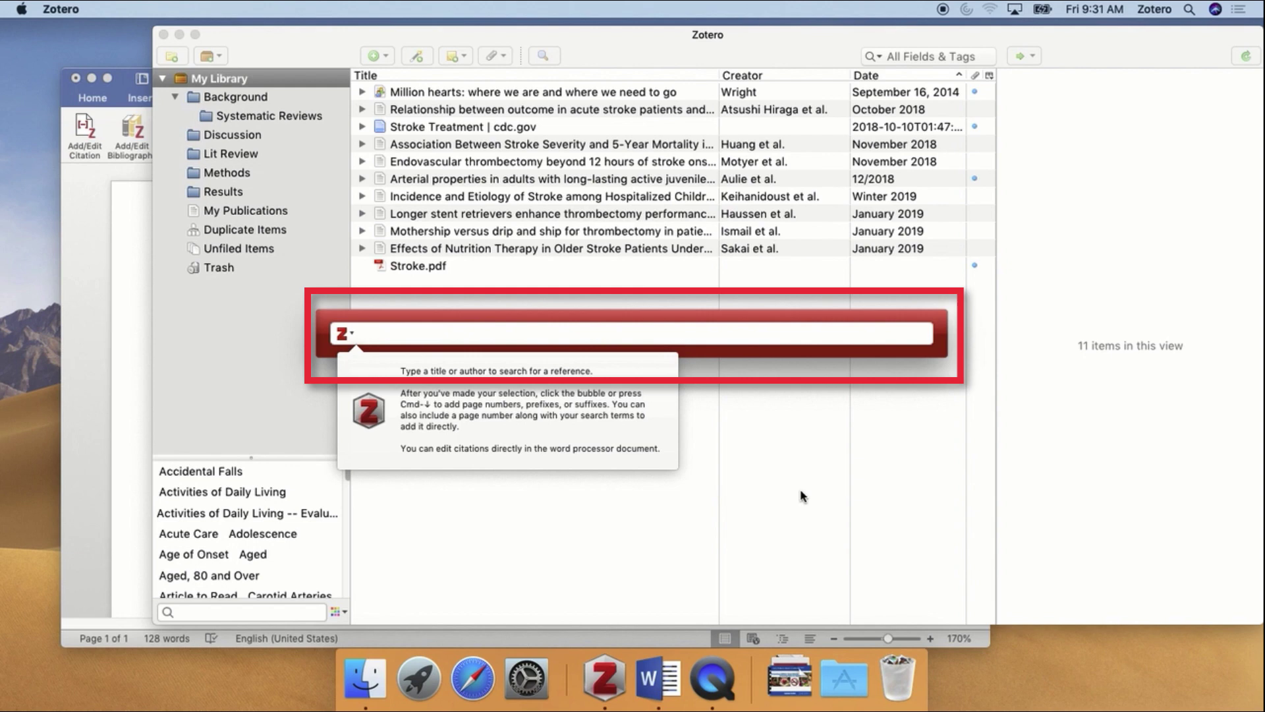
- Cite the Longer stent retrievers article (Haussen et al., 2019) after "damaged or die"
text(stroke)
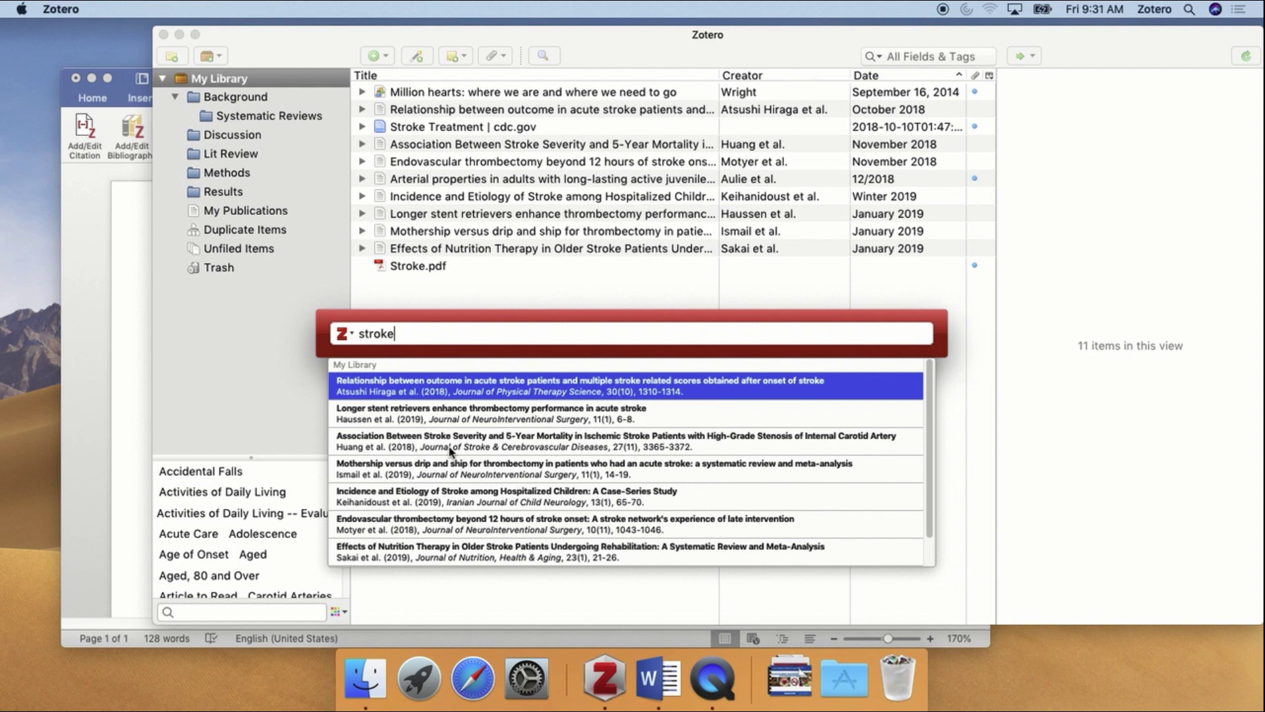
click(402, 415)
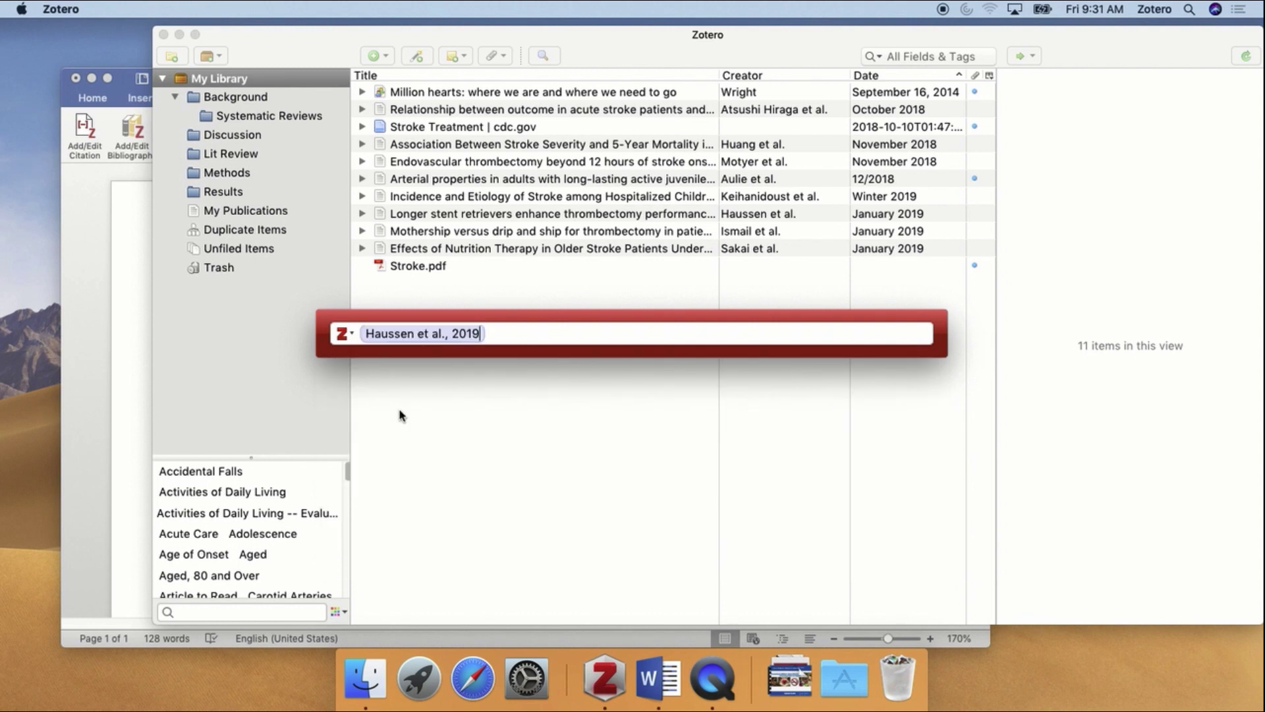
key(Return)
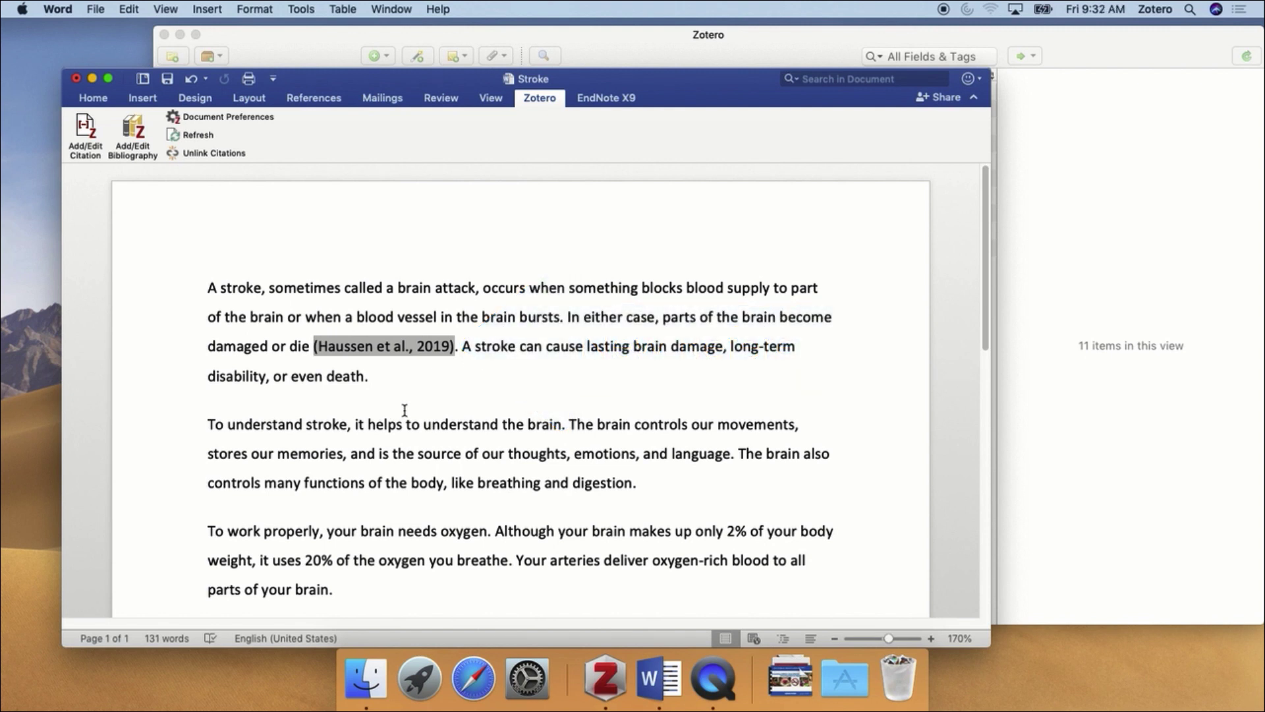
- Cite the Hiraga and Huang stroke articles together after "or even death"
click(364, 376)
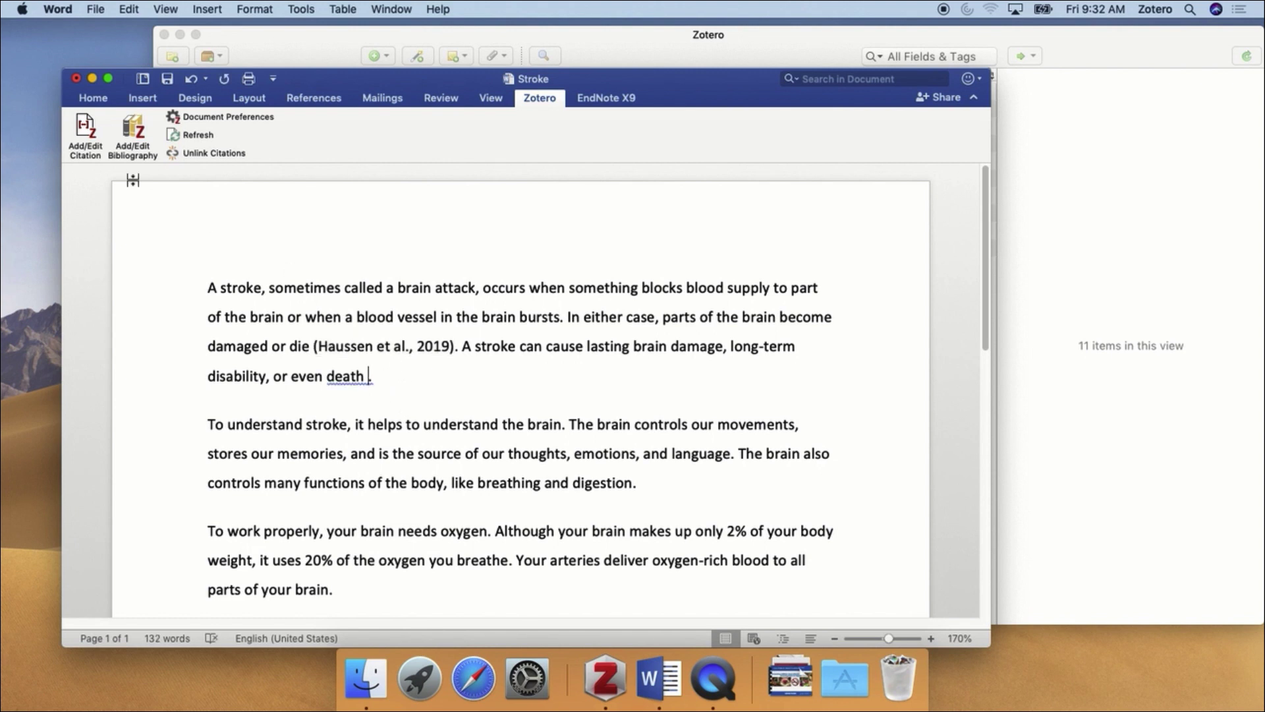
click(85, 135)
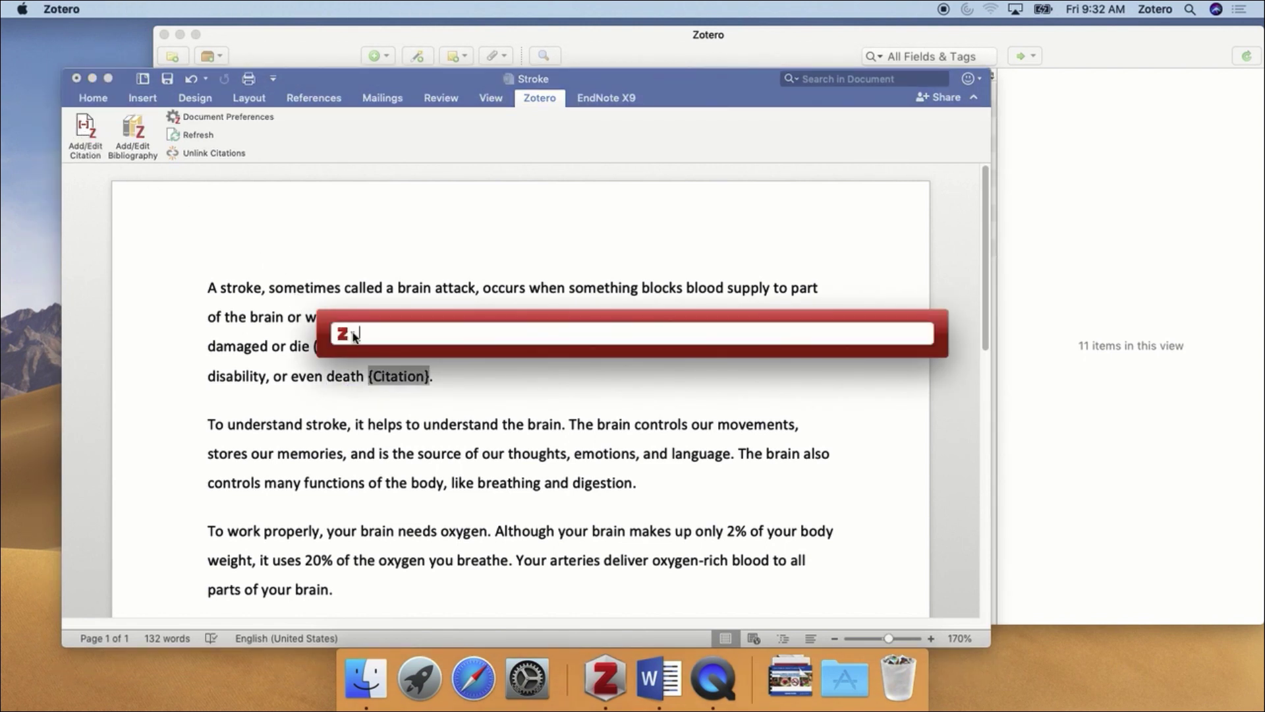
text(stroke)
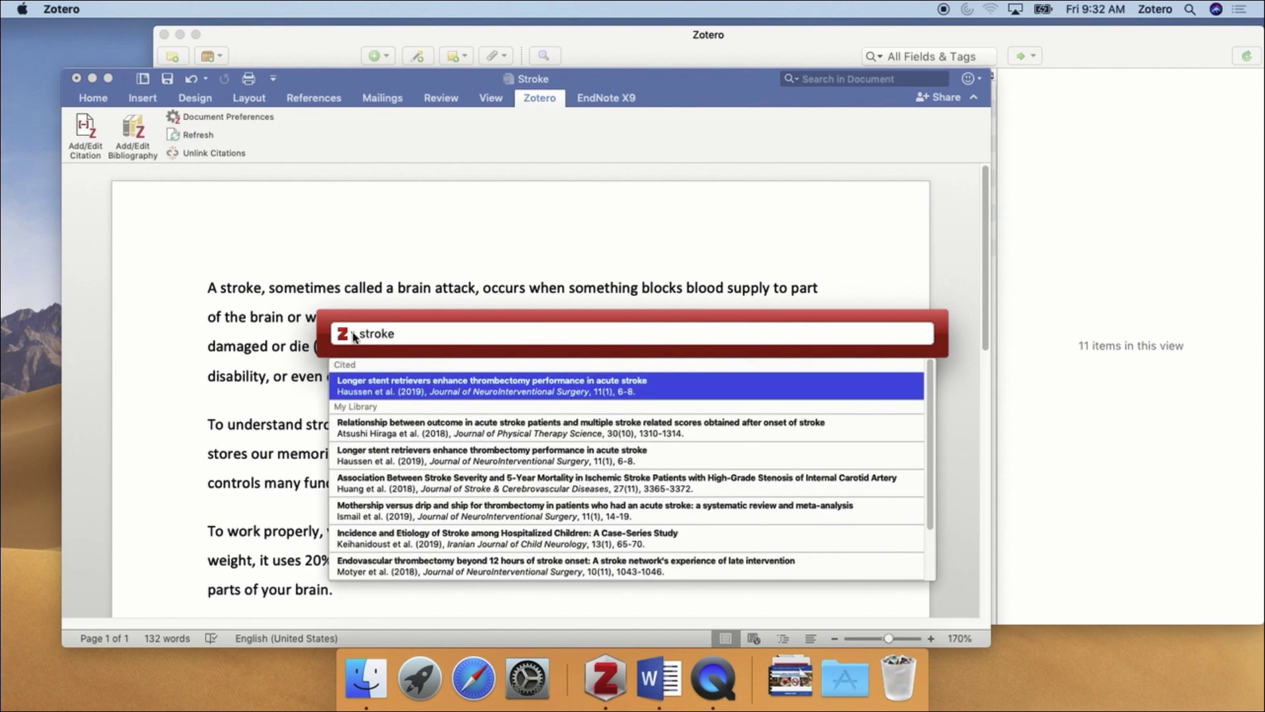
click(393, 429)
text(stroke)
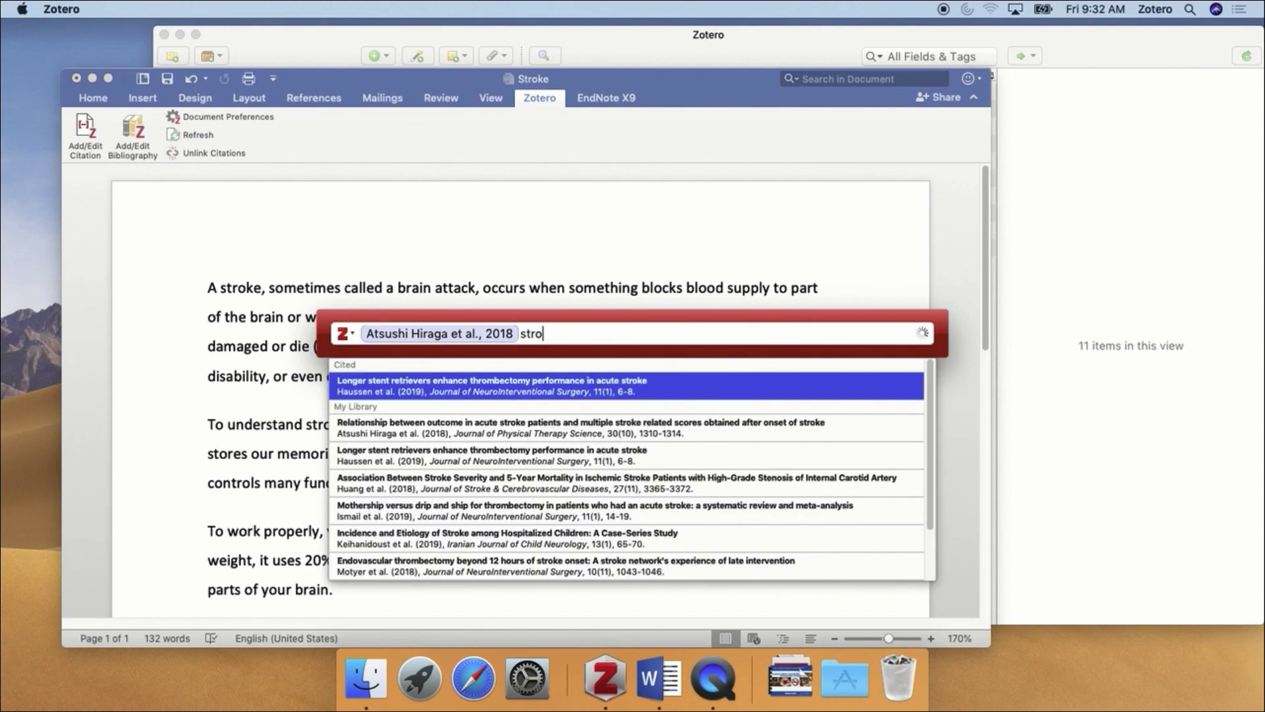
click(398, 486)
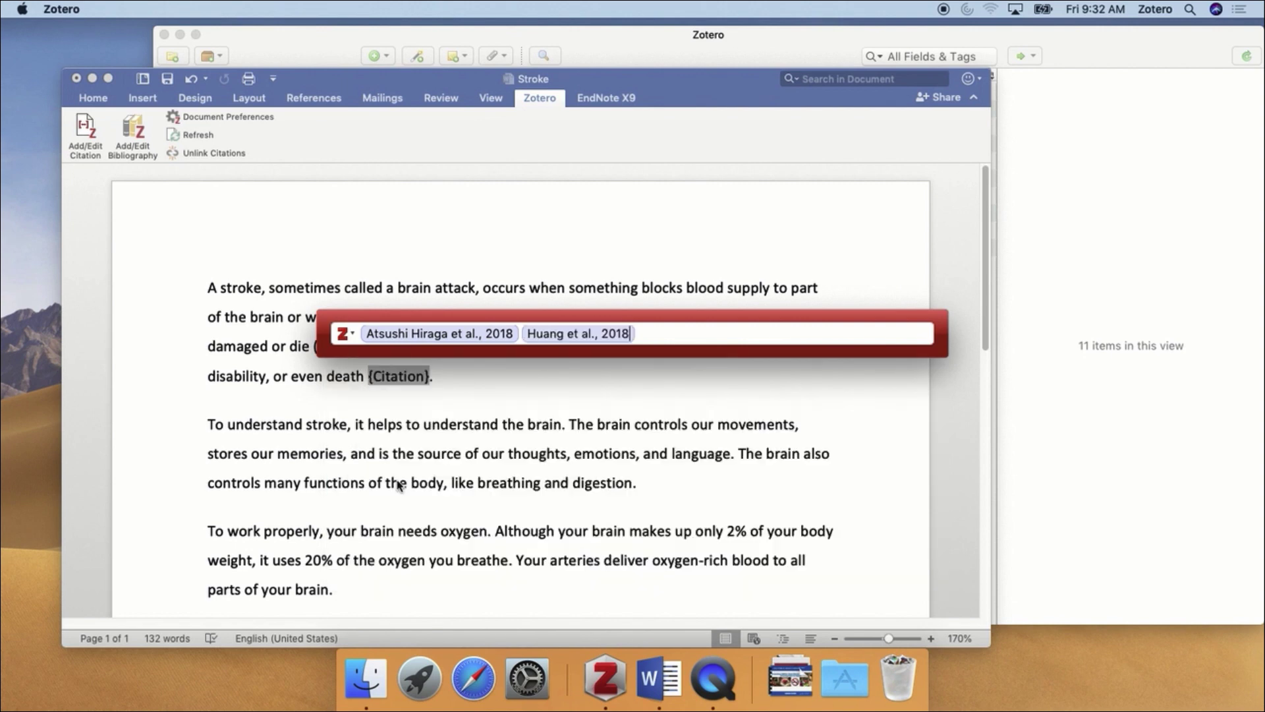
key(Return)
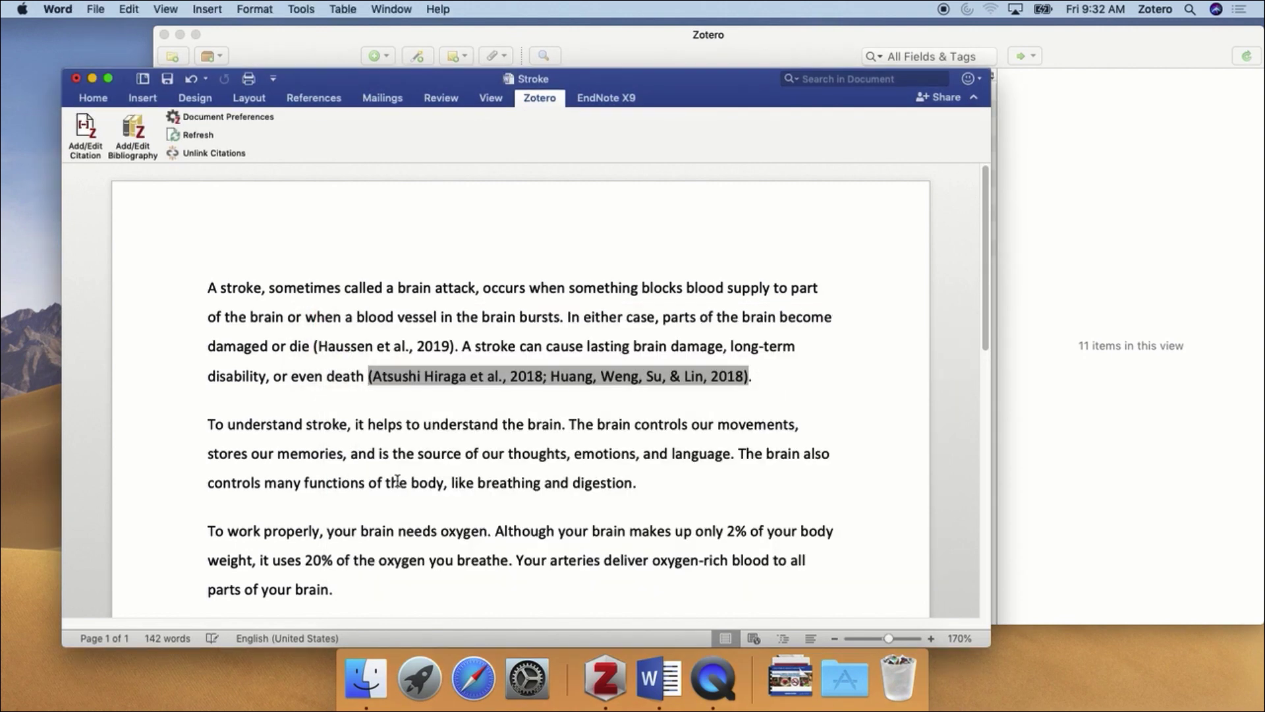
- Cite the Lit Review collection's Endovascular thrombectomy article (Motyer et al., 2018) after "digestion"
click(634, 483)
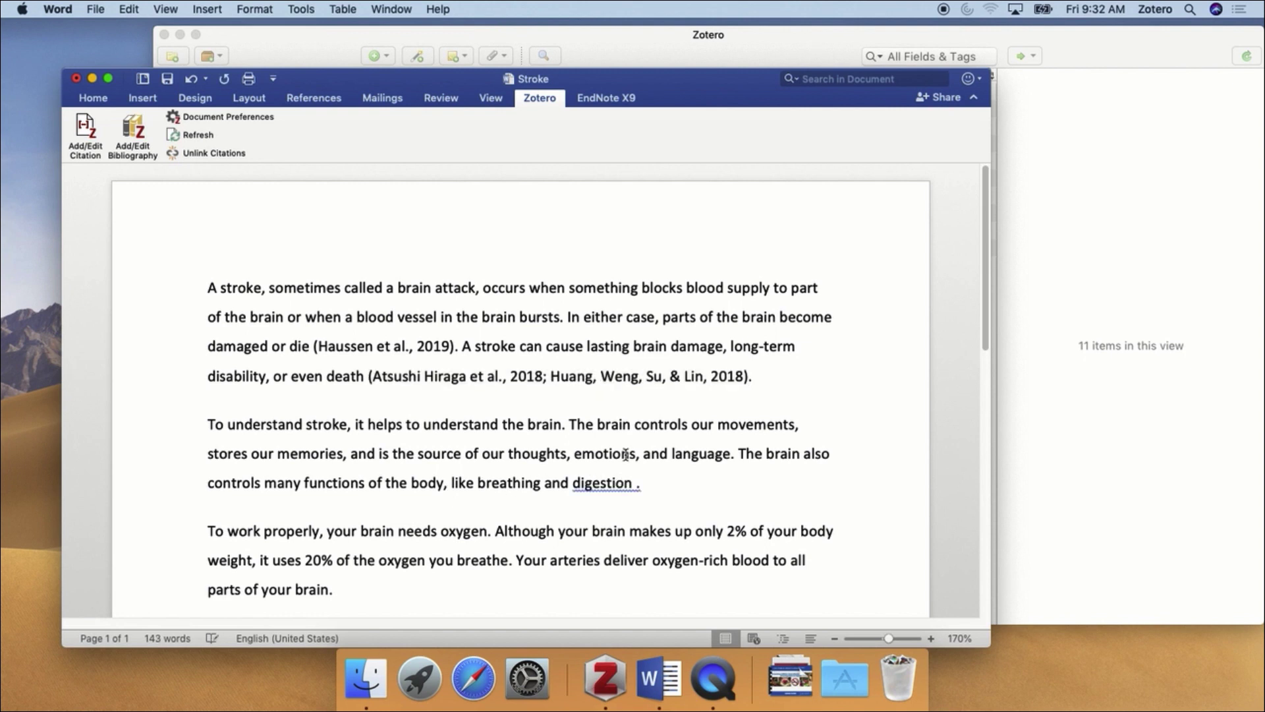
click(92, 130)
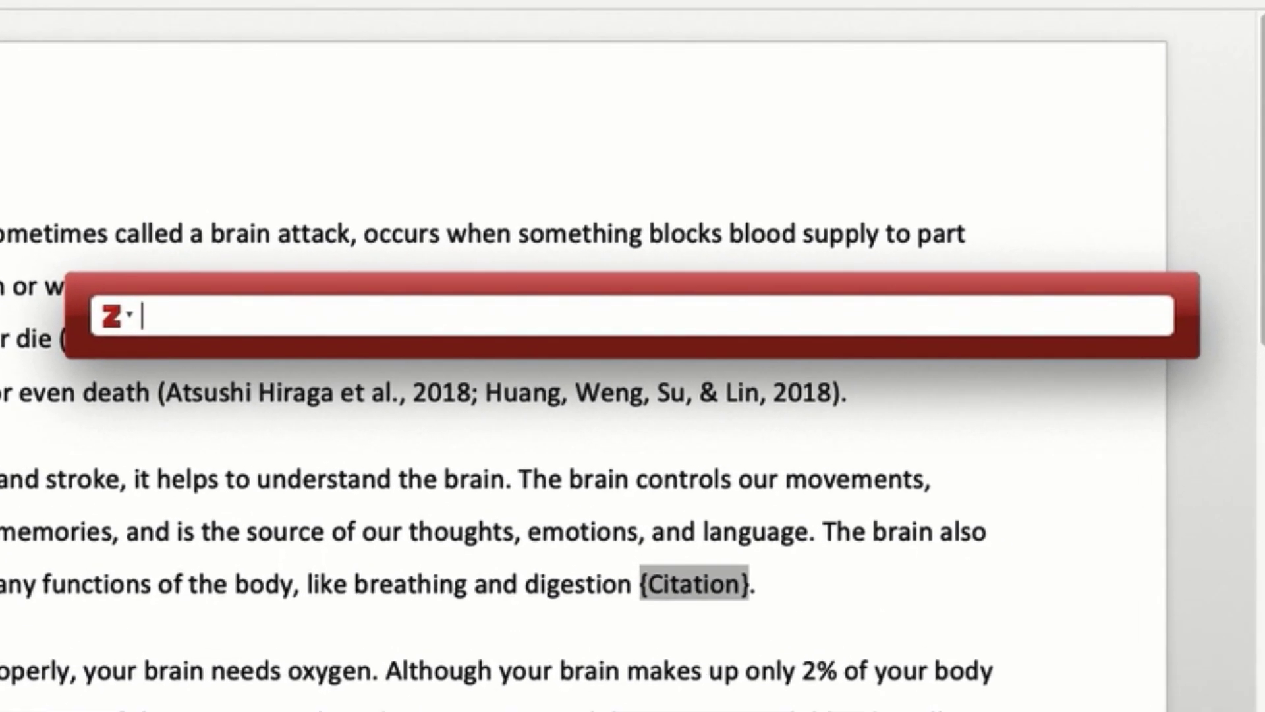
click(130, 316)
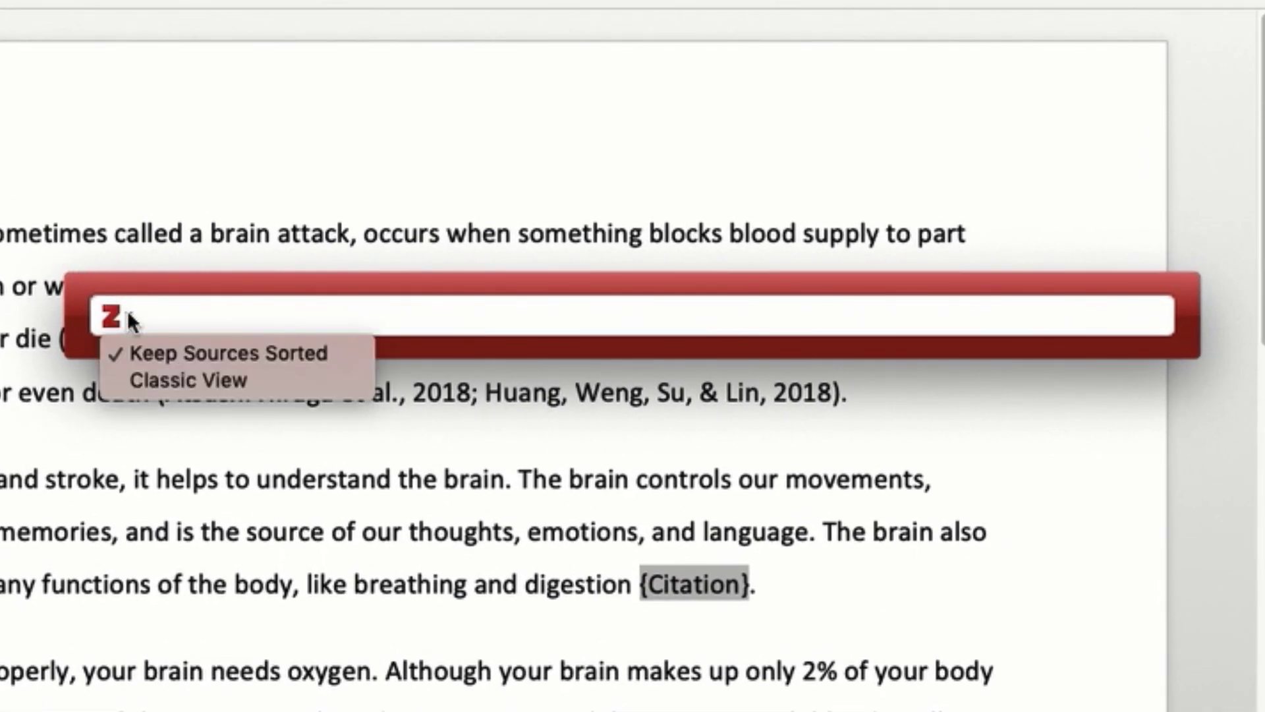
click(152, 375)
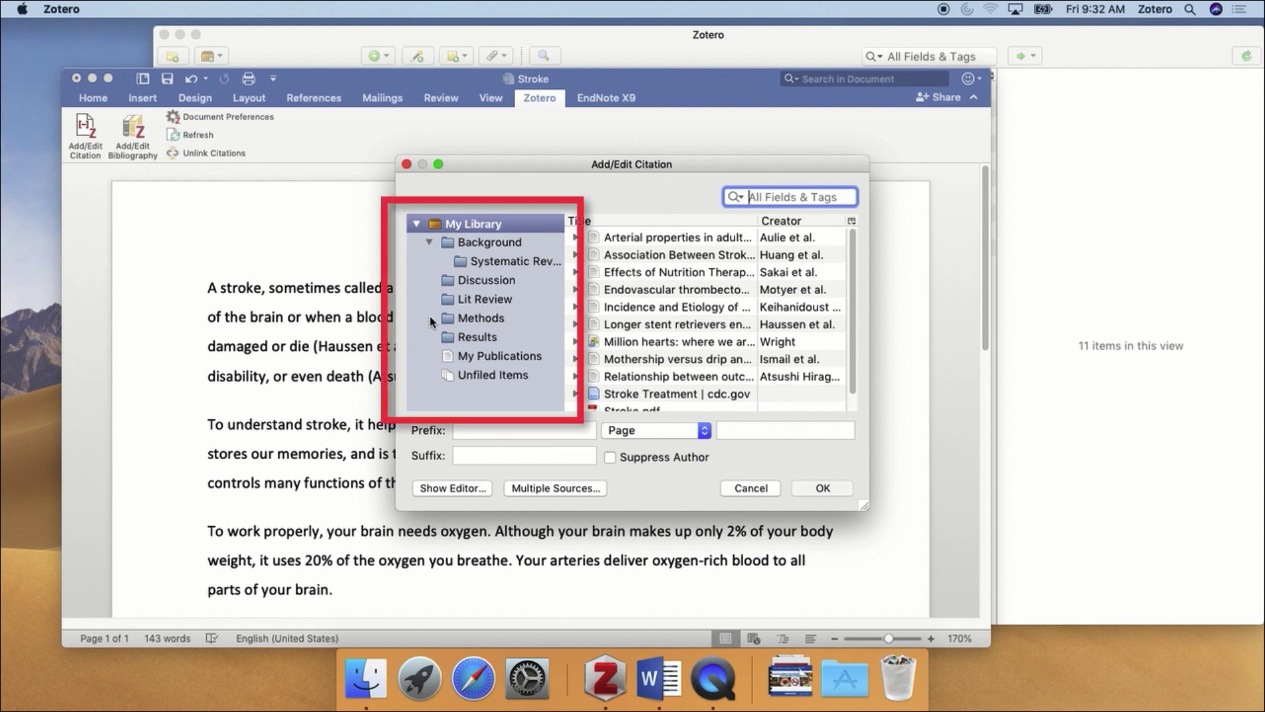
click(484, 303)
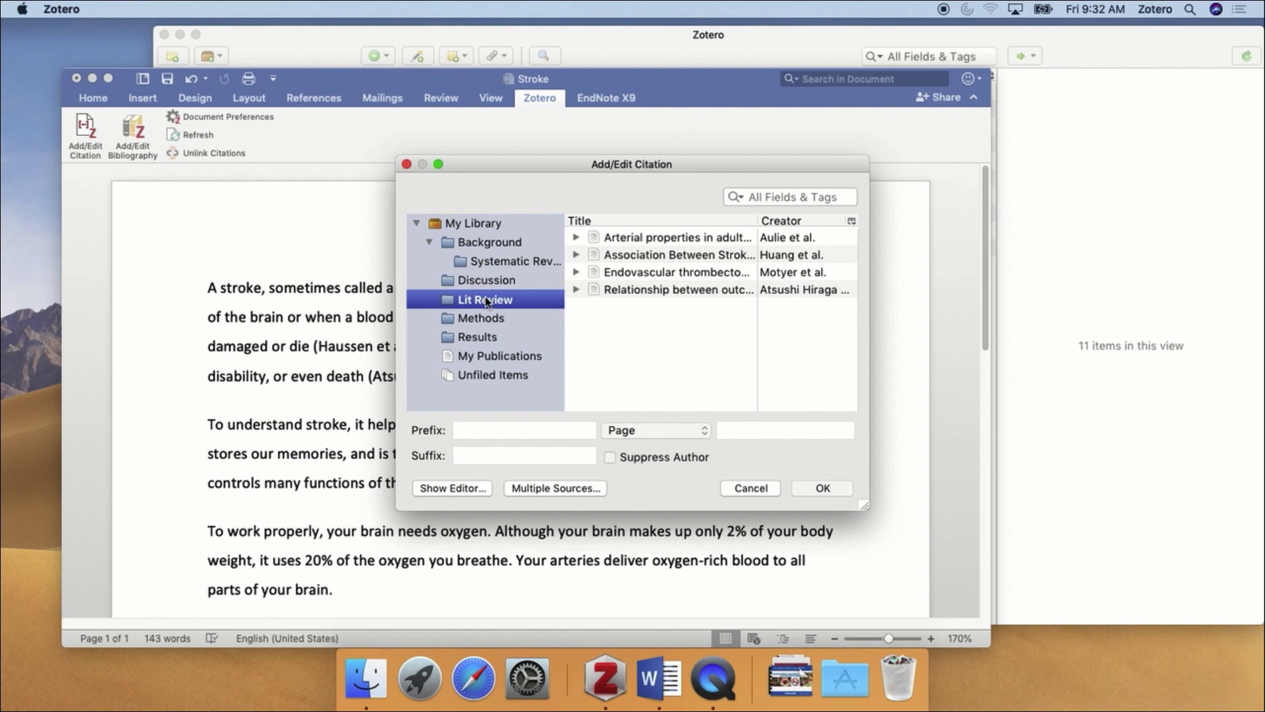
click(647, 272)
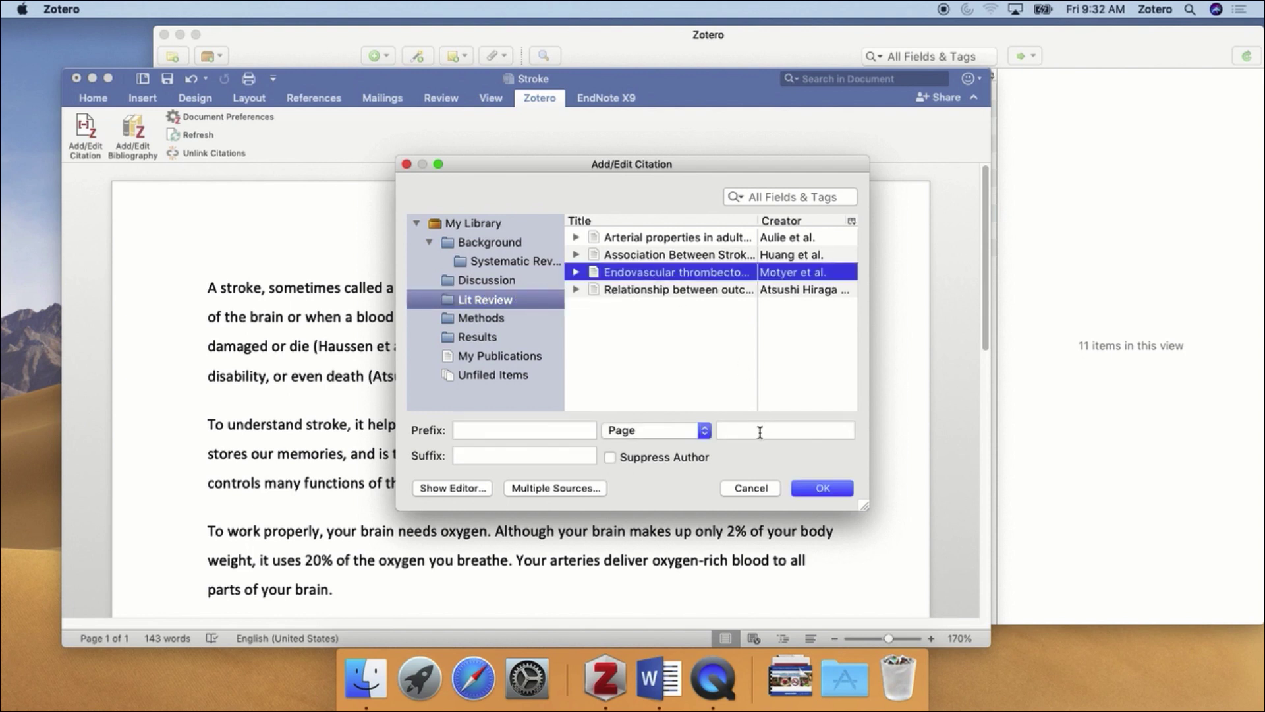
click(811, 490)
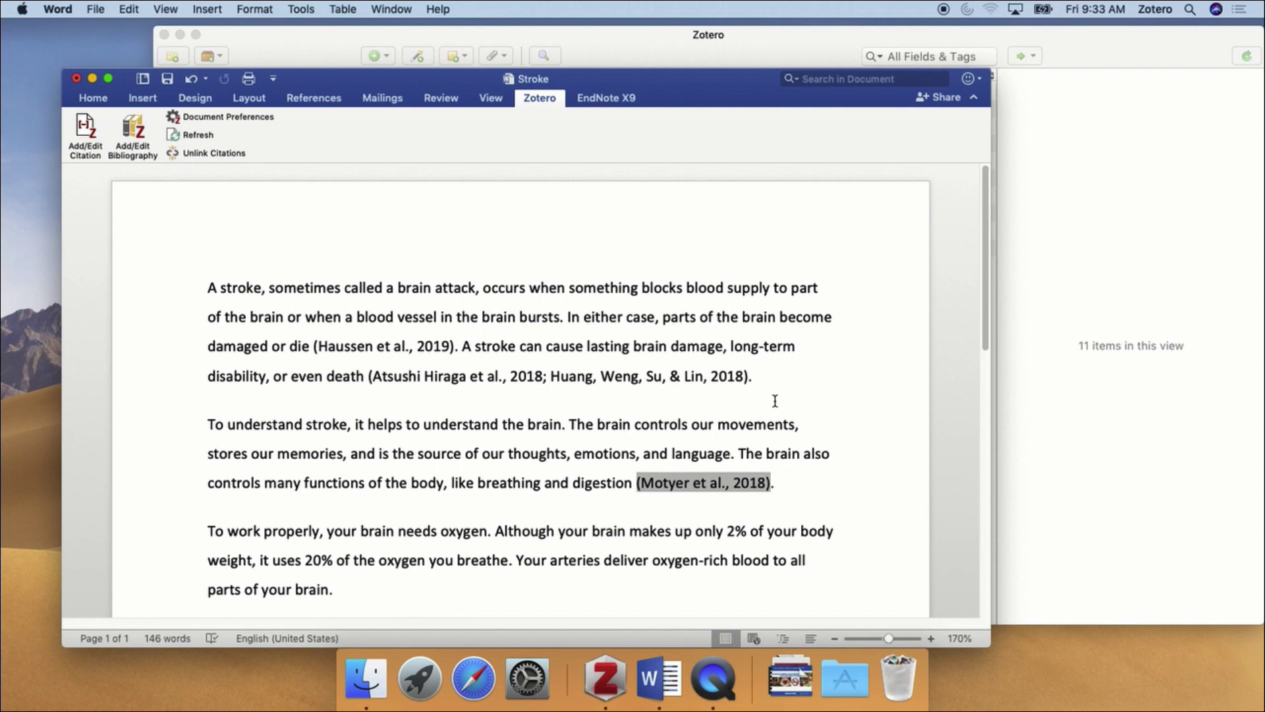
- Cite the Haussen stent retriever article with page "p. 12" after "needs oxygen"
click(488, 531)
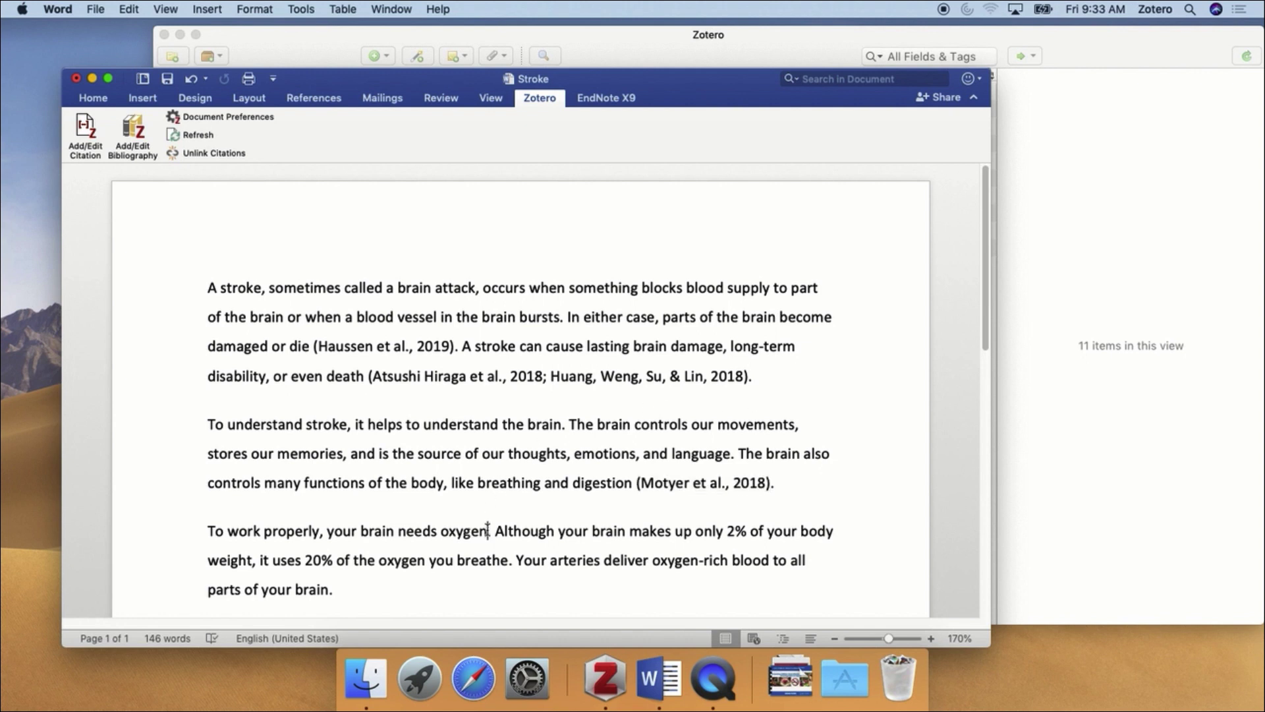
click(97, 131)
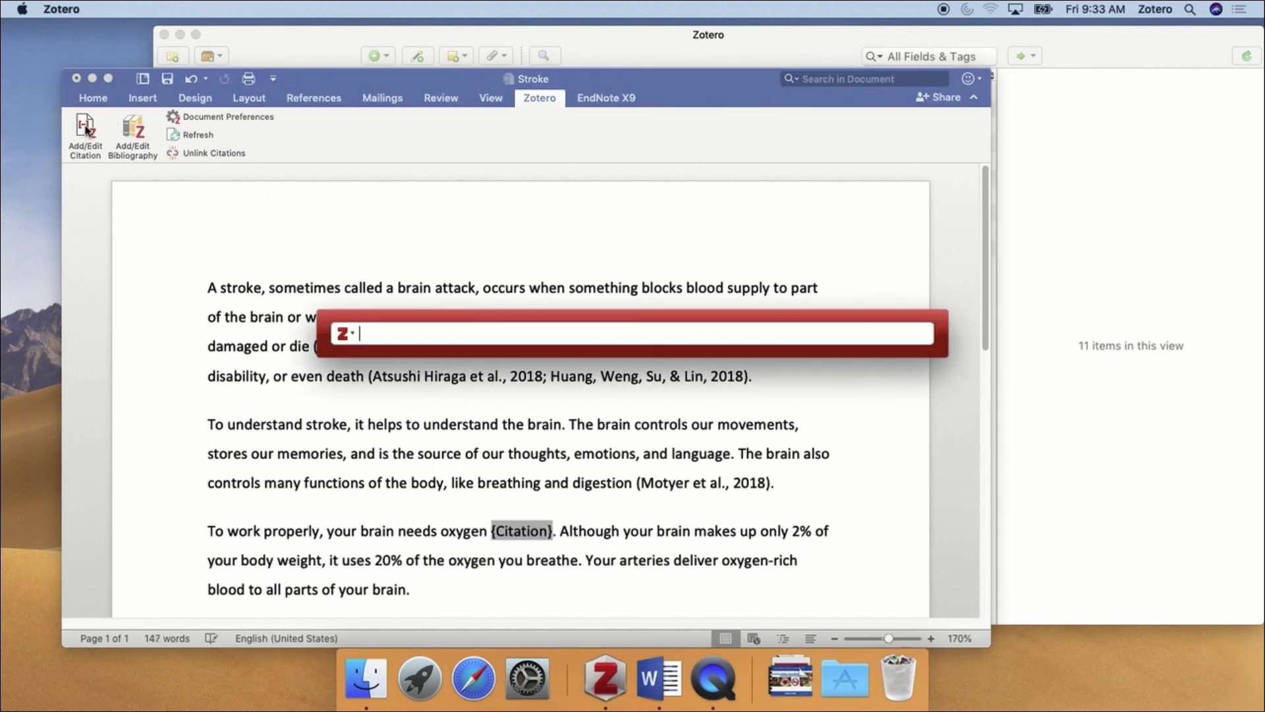
text(stroke)
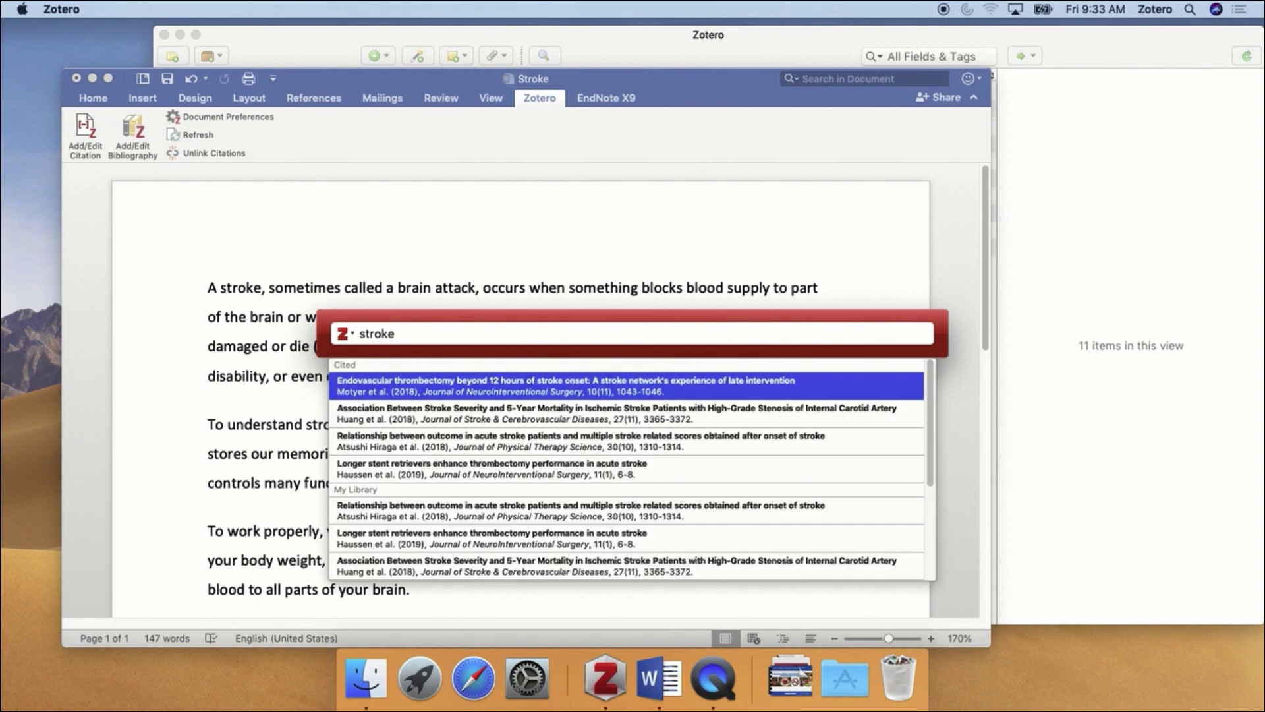
click(408, 466)
click(445, 333)
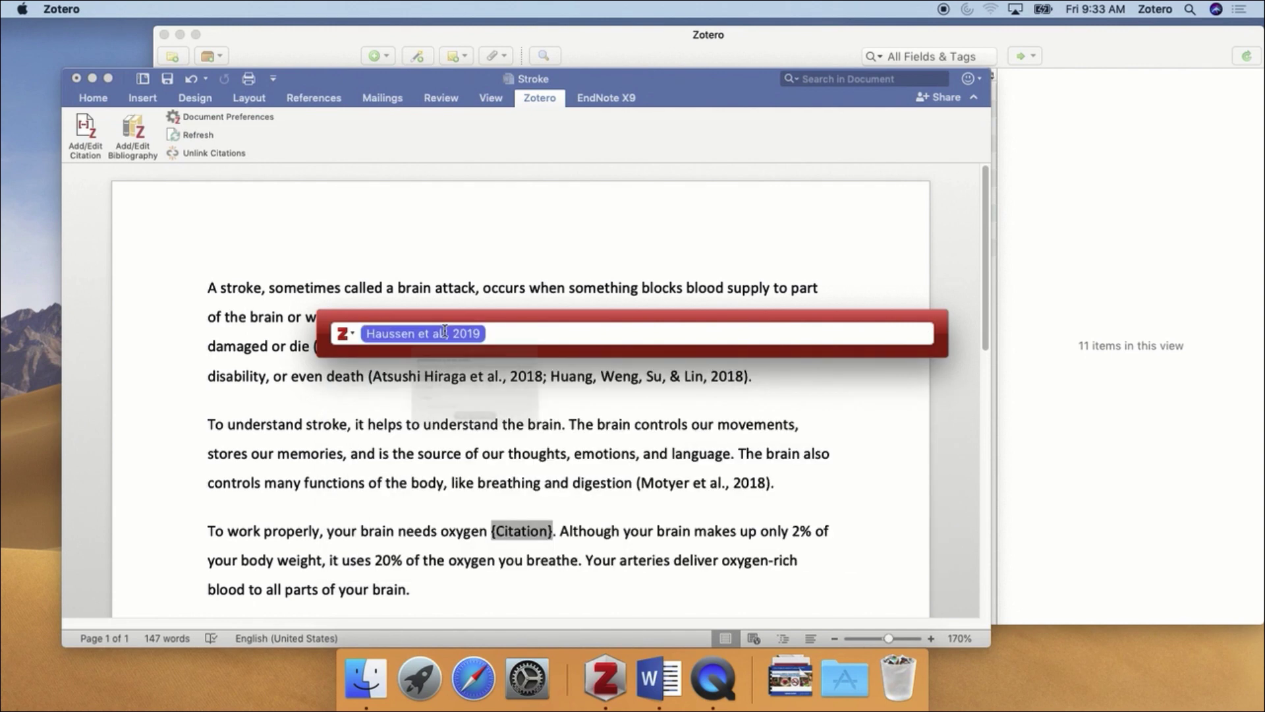
click(481, 416)
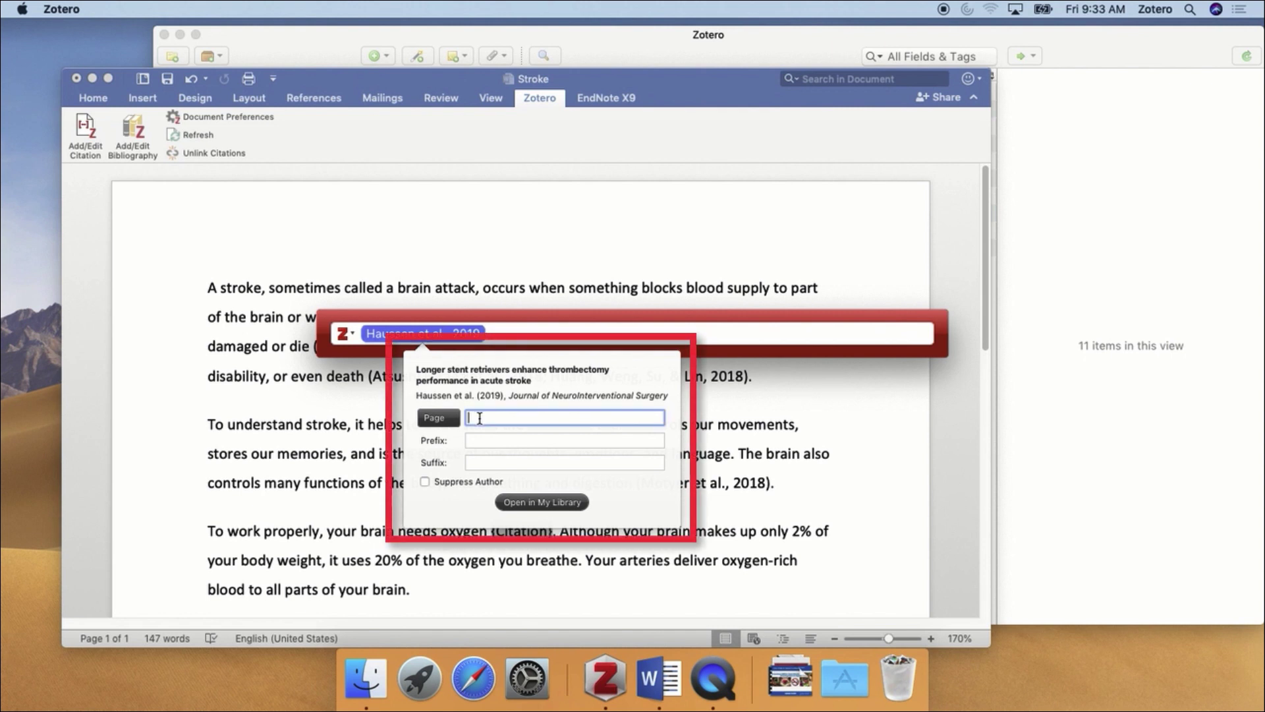
text(p. 12)
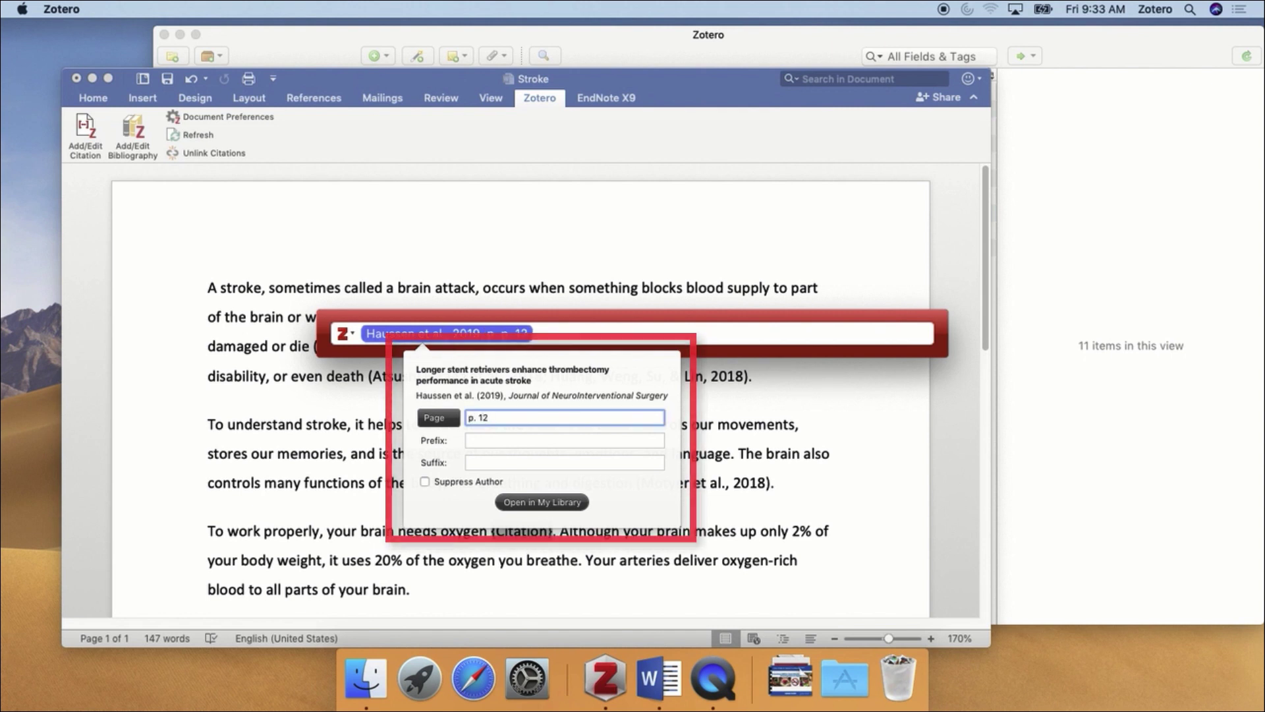
key(Return)
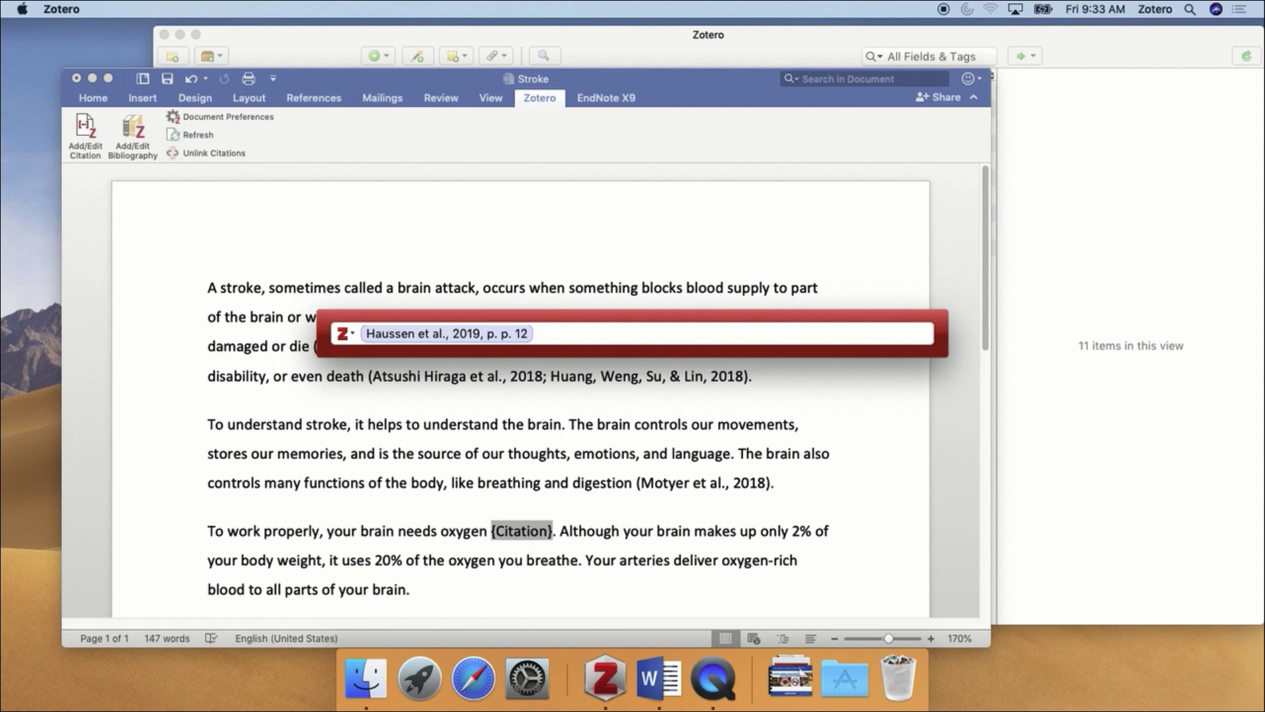
key(Return)
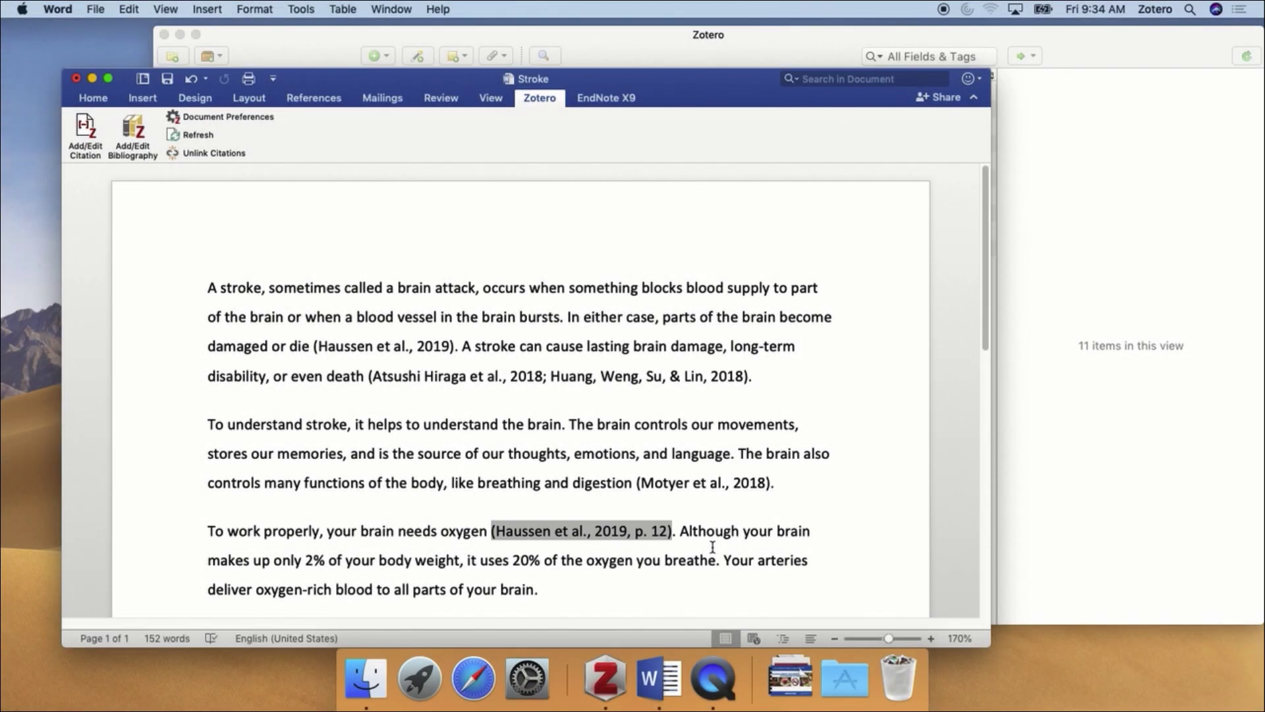
click(591, 533)
key(BackSpace)
key(BackSpace)
key(BackSpace)
key(BackSpace)
key(BackSpace)
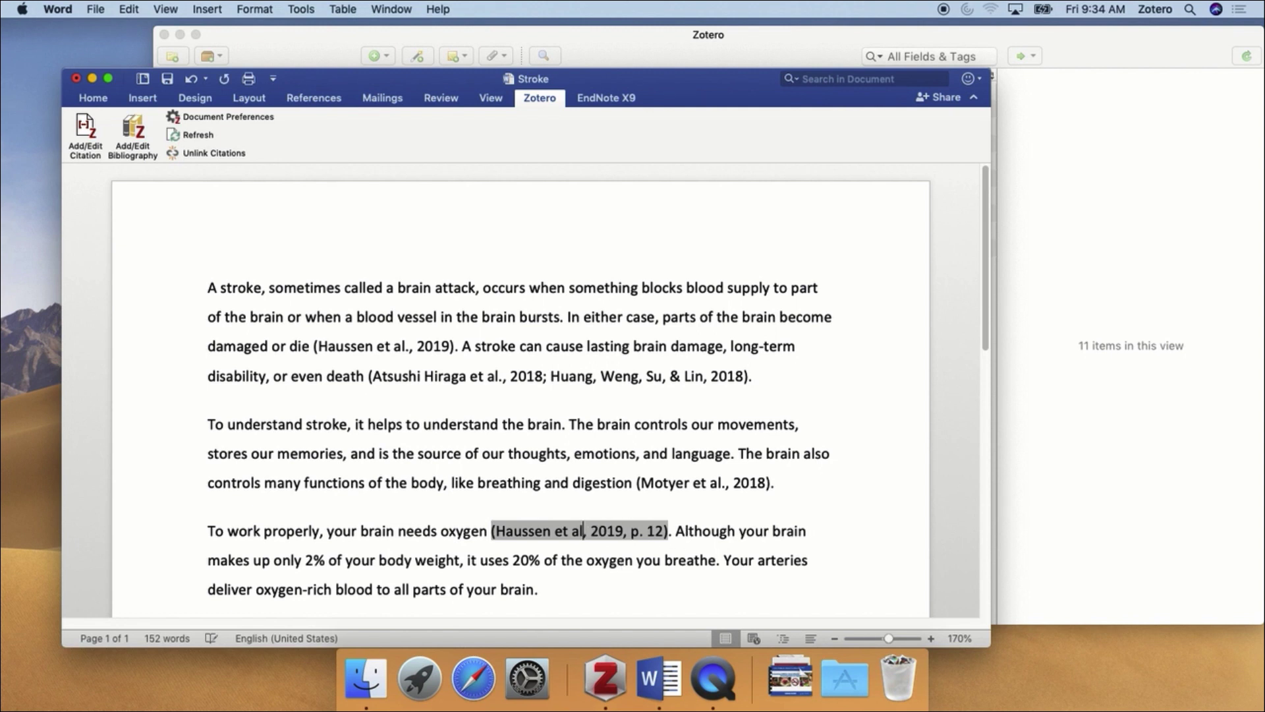
key(BackSpace)
key(BackSpace)
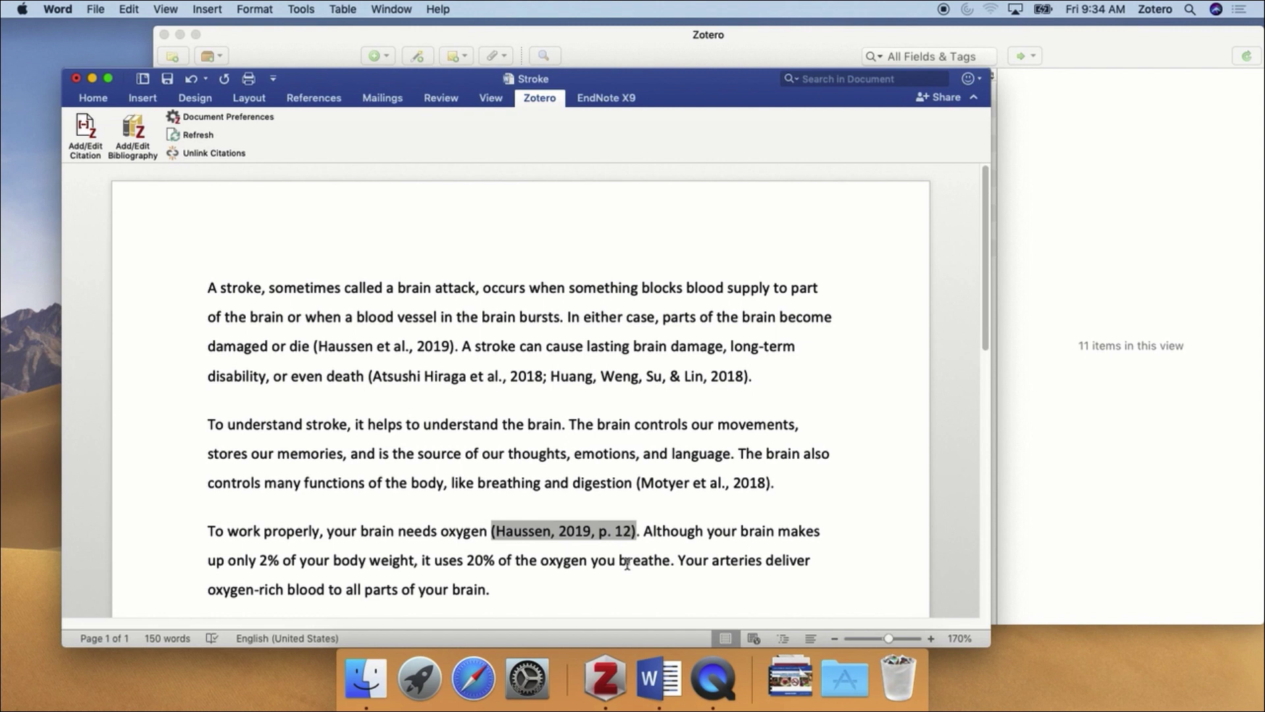
click(628, 561)
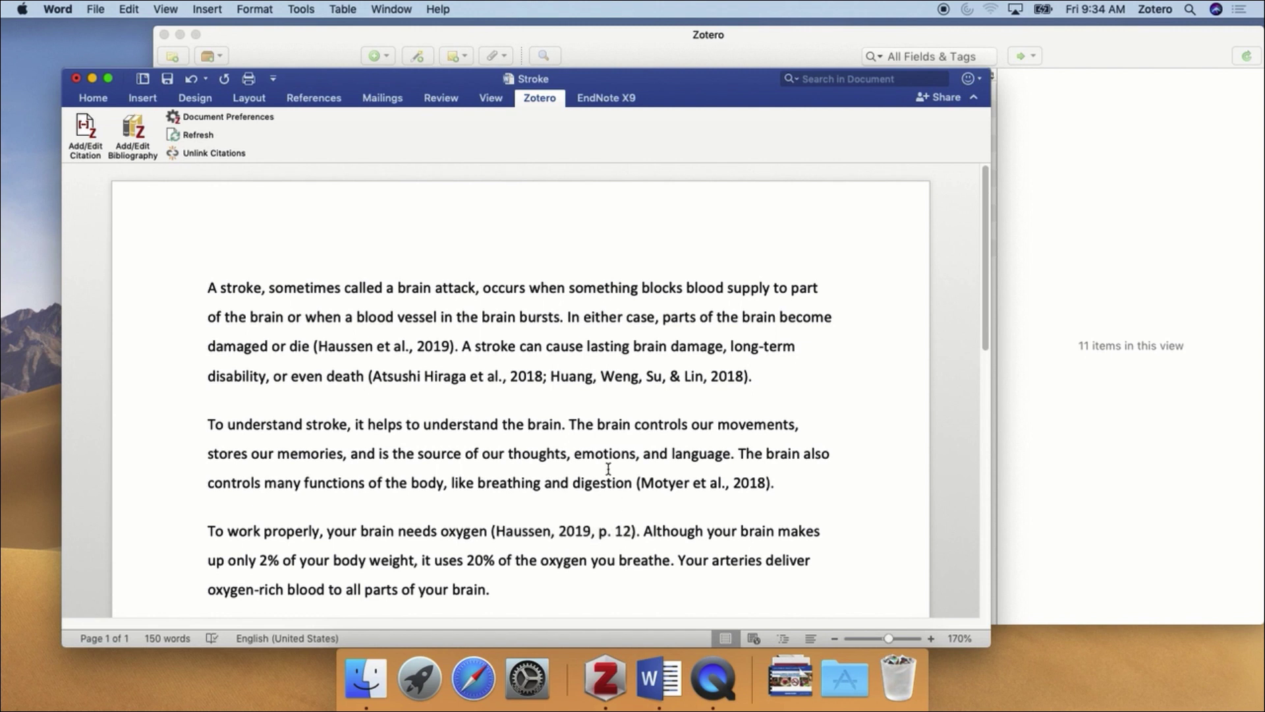
click(191, 135)
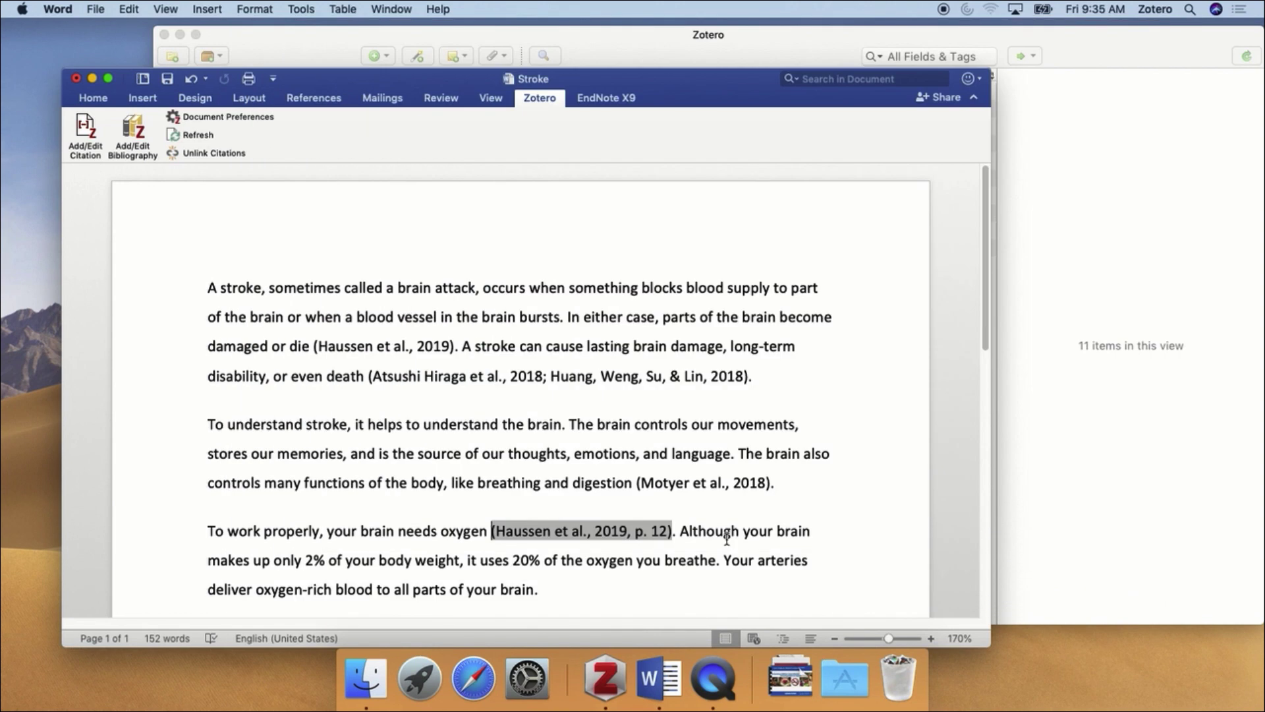
click(728, 535)
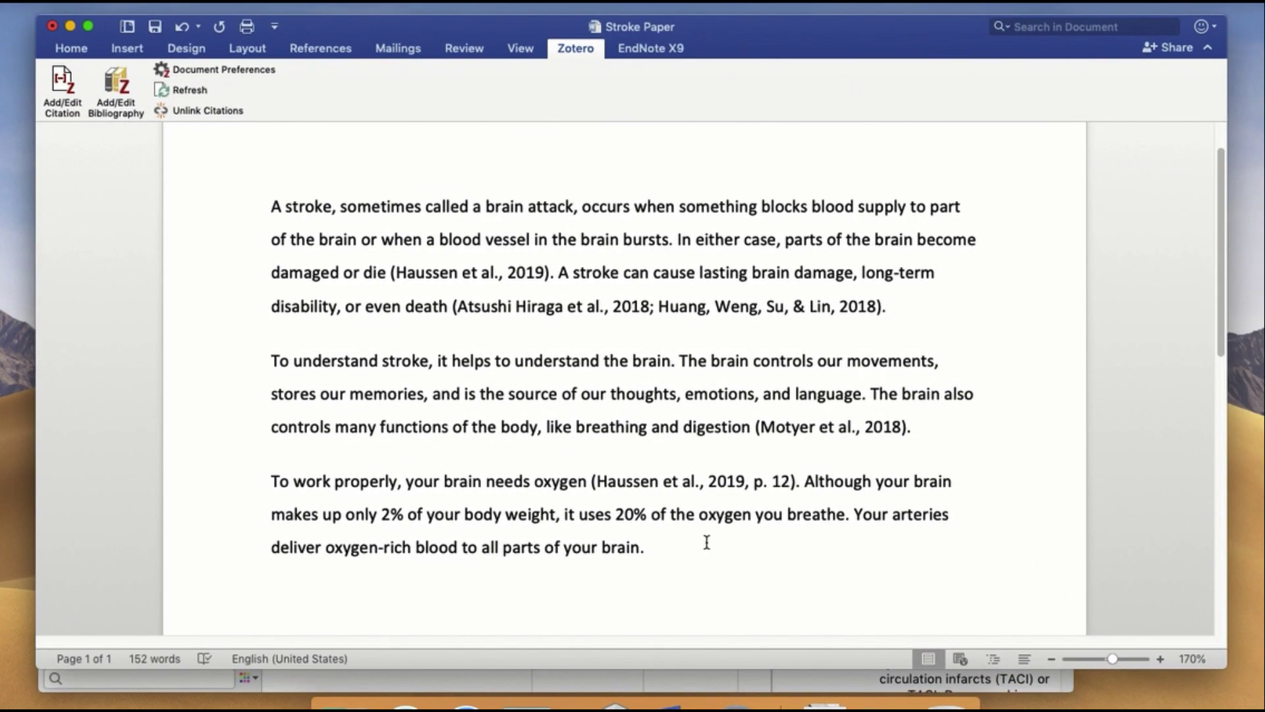
- Add a "References" heading below the text with a blank line beneath it
scroll(698, 514, up, 2)
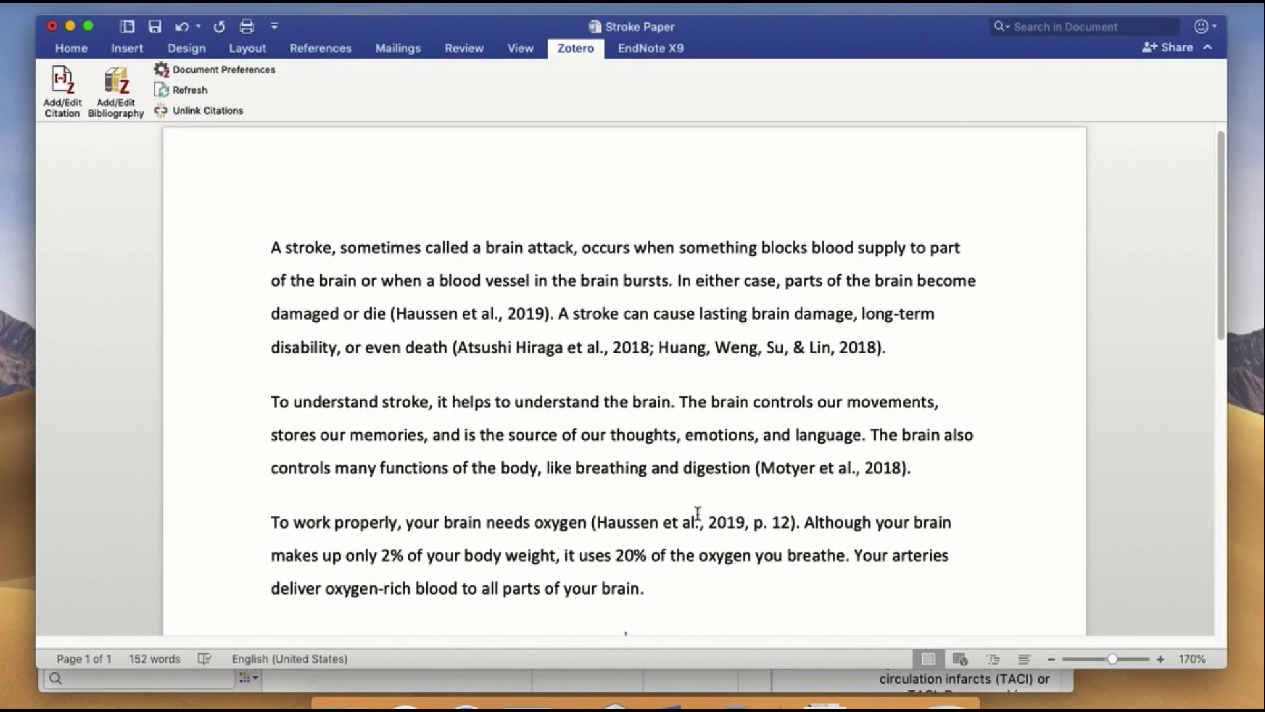
scroll(698, 514, down, 5)
text(R)
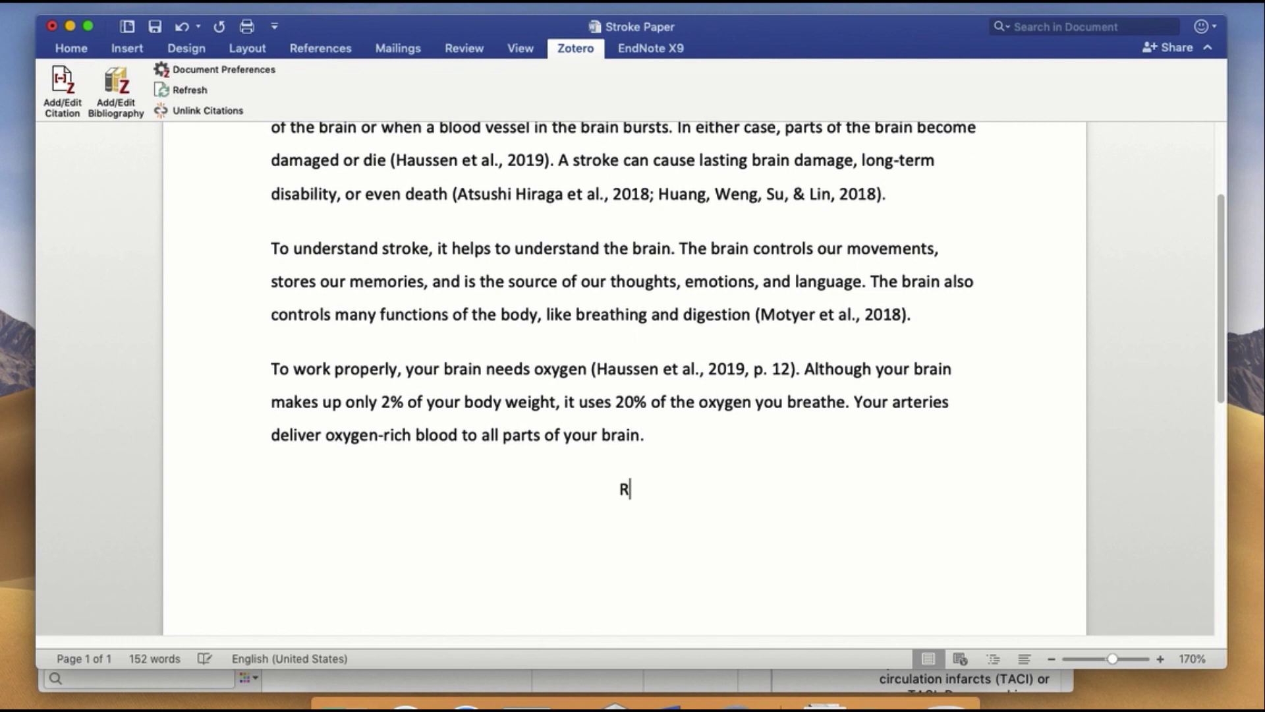
text(eferences)
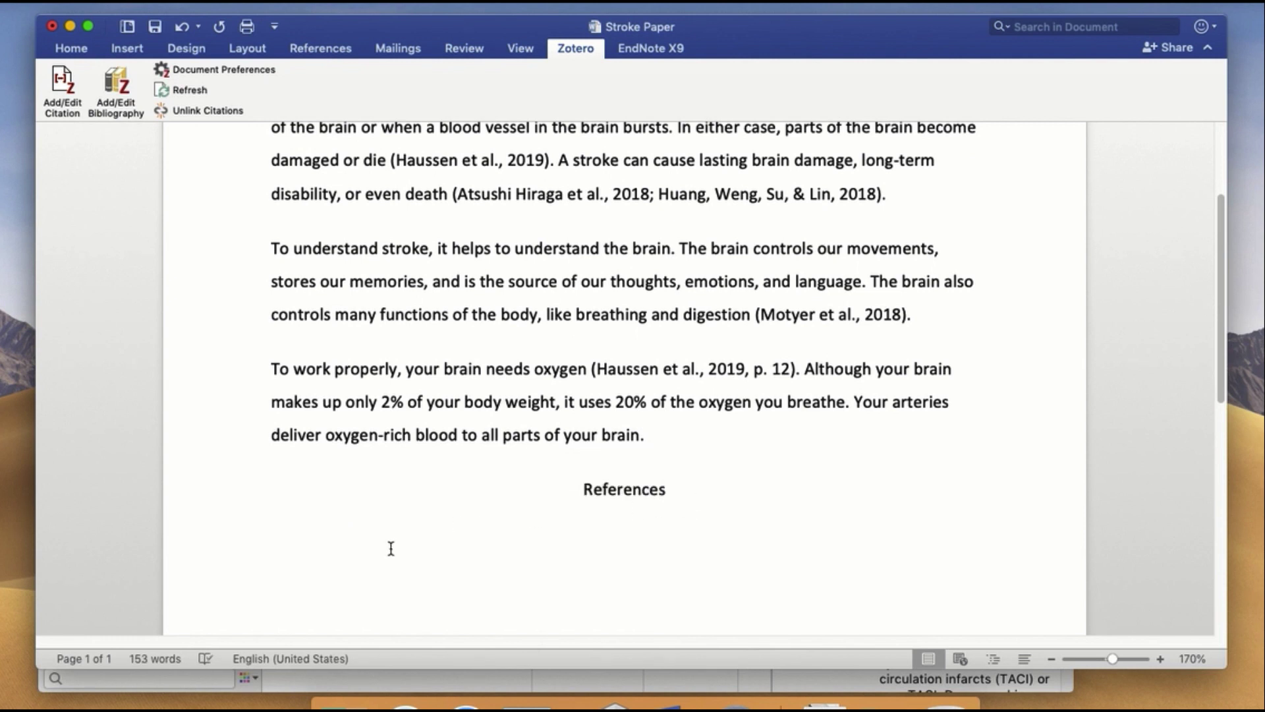
key(Return)
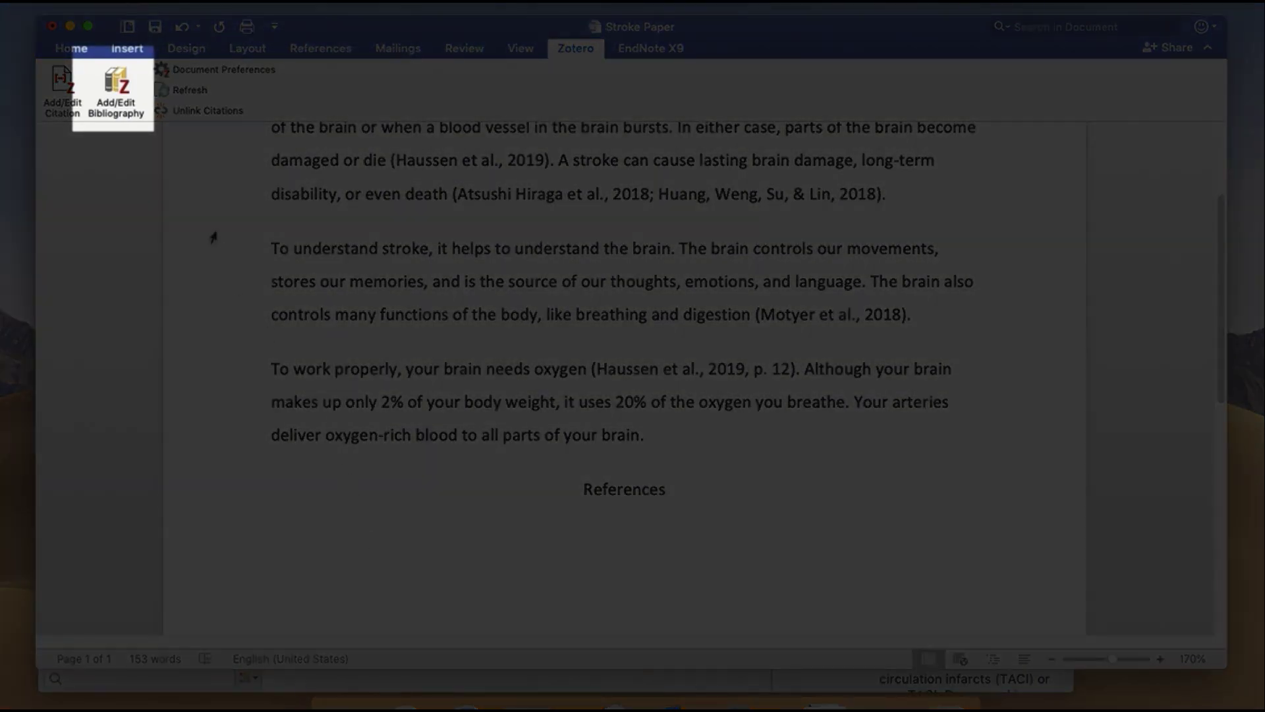
- Insert the Zotero-generated APA bibliography of the cited articles under the heading
click(118, 87)
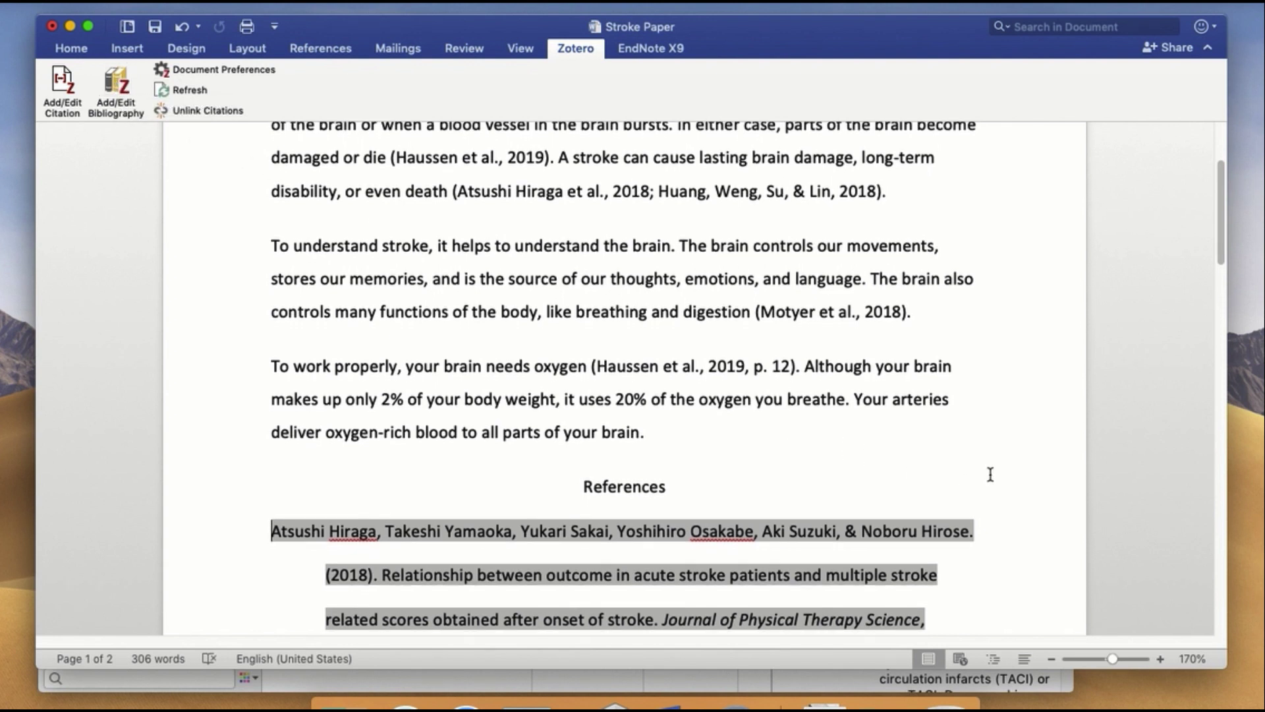
scroll(990, 475, down, 2)
scroll(991, 474, down, 7)
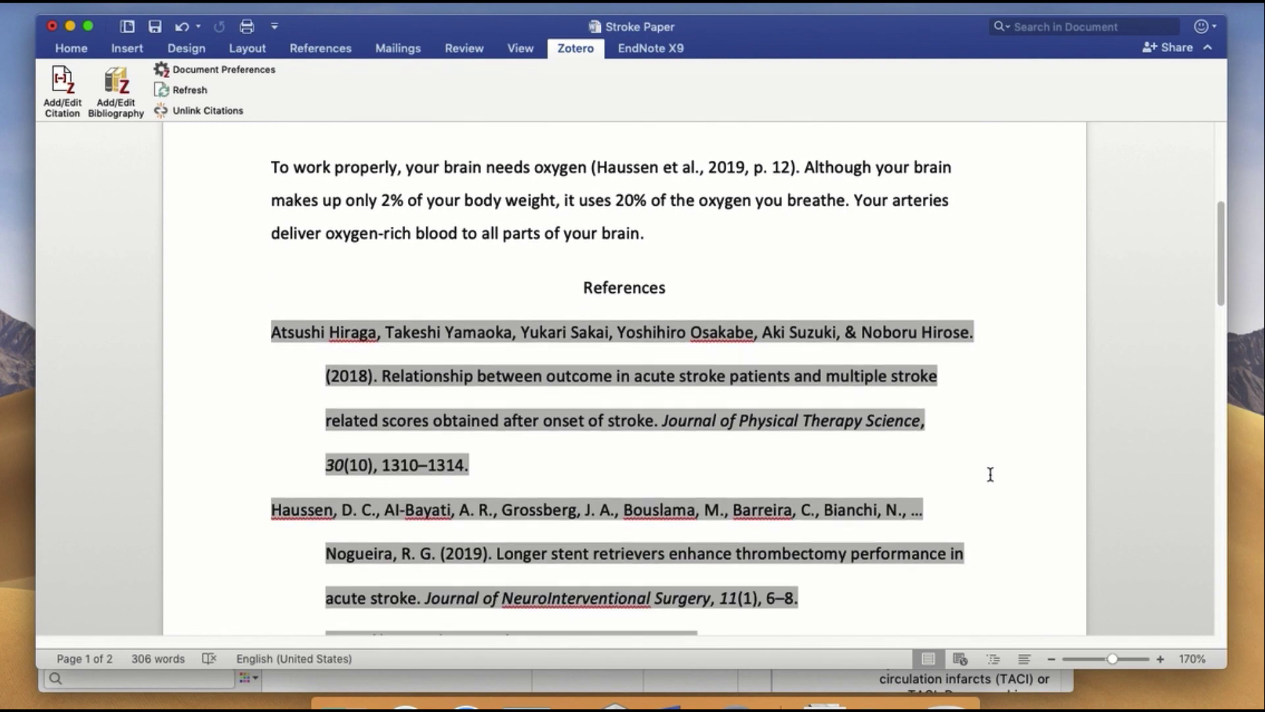
scroll(991, 475, down, 6)
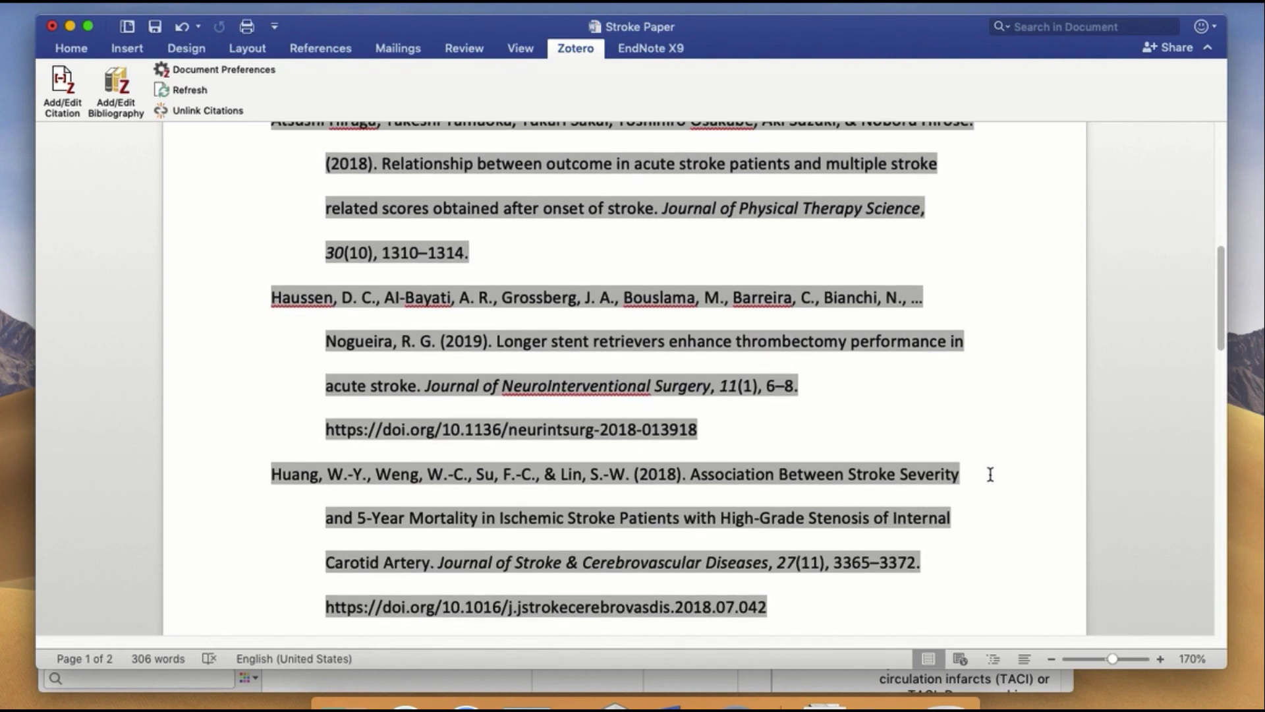
scroll(991, 474, down, 1)
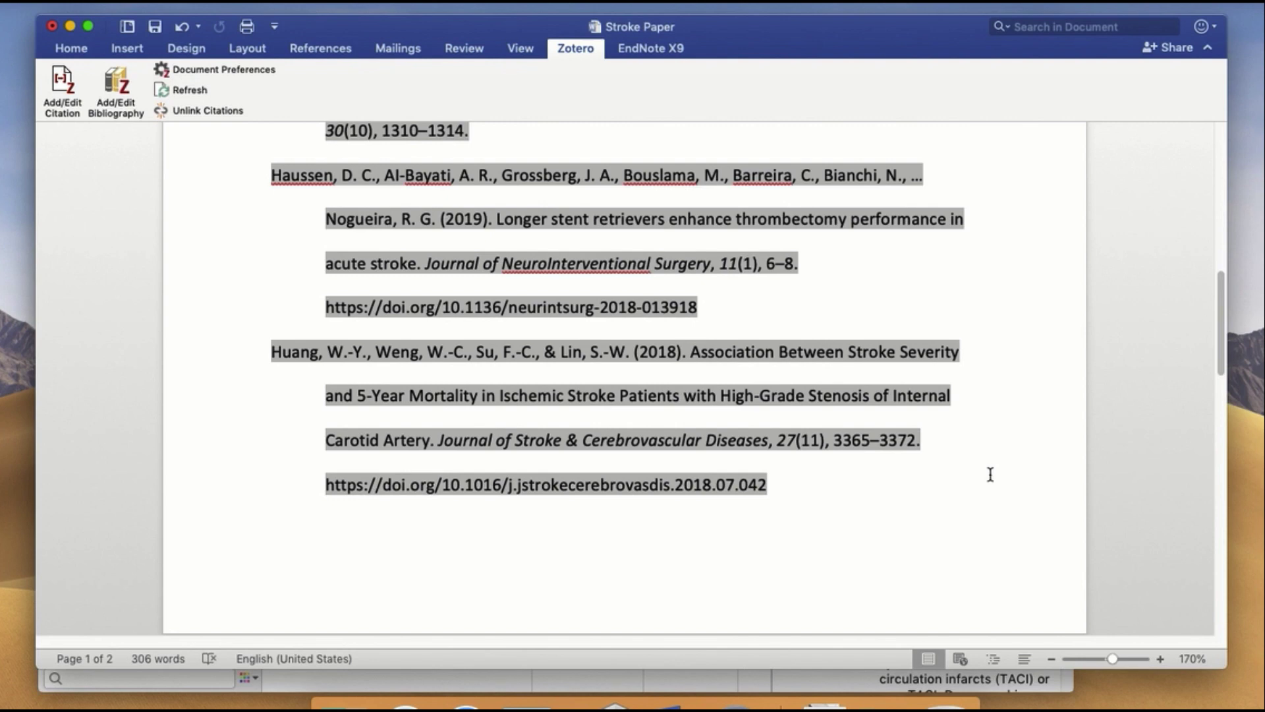
- Check the Huang stroke-severity reference's Title Case title, then switch to Zotero
click(691, 353)
drag(691, 352, 430, 441)
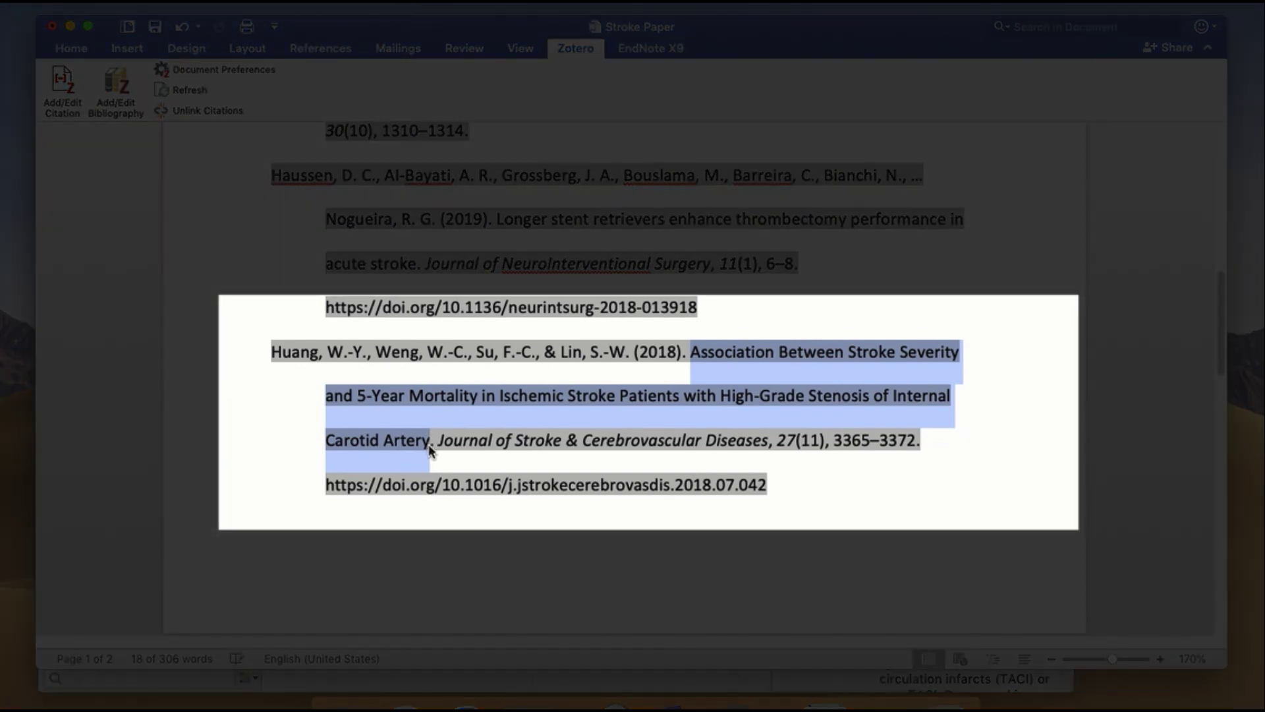
click(913, 492)
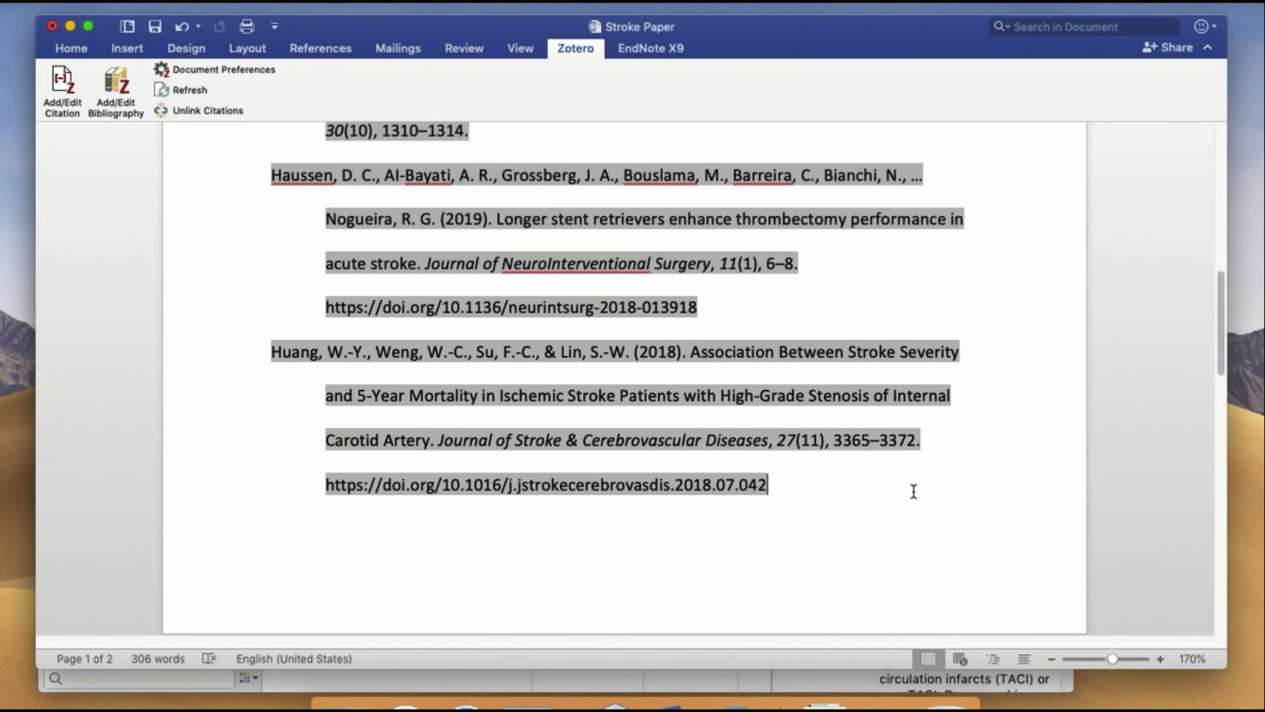
key(super+Tab)
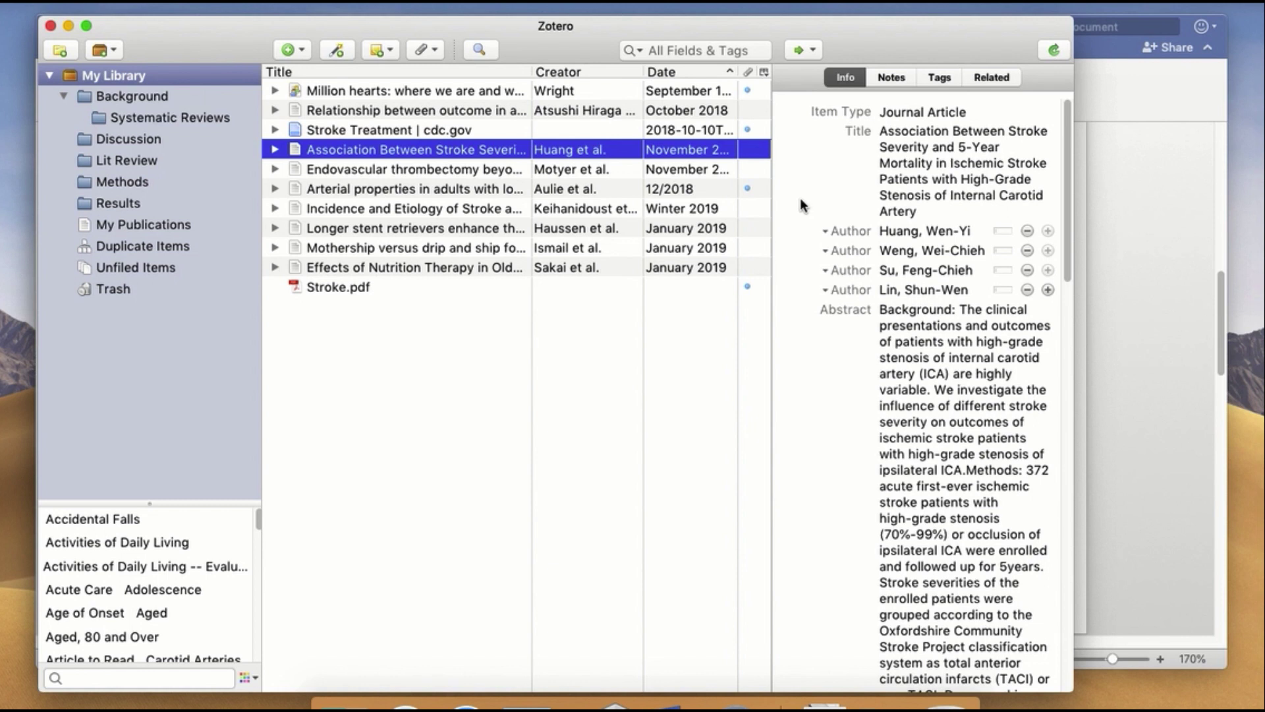
- Transform the Huang article's Title field to Sentence case in Zotero
click(903, 162)
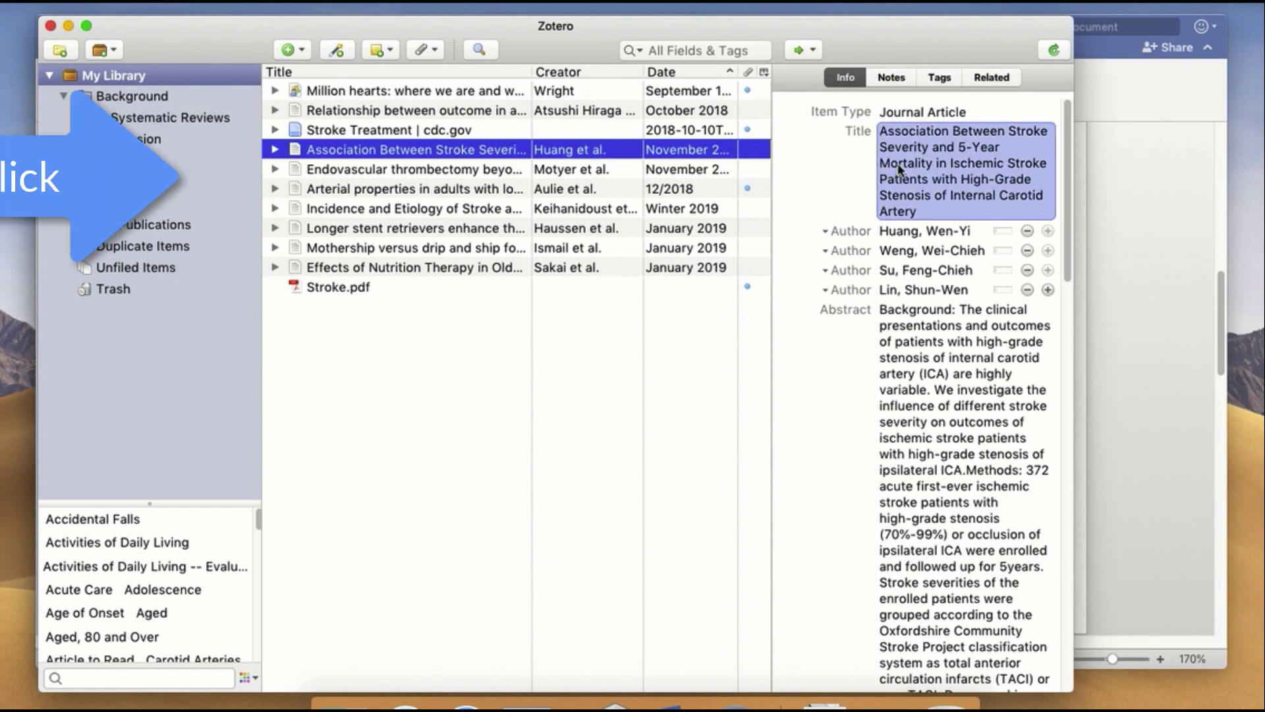
right_click(903, 162)
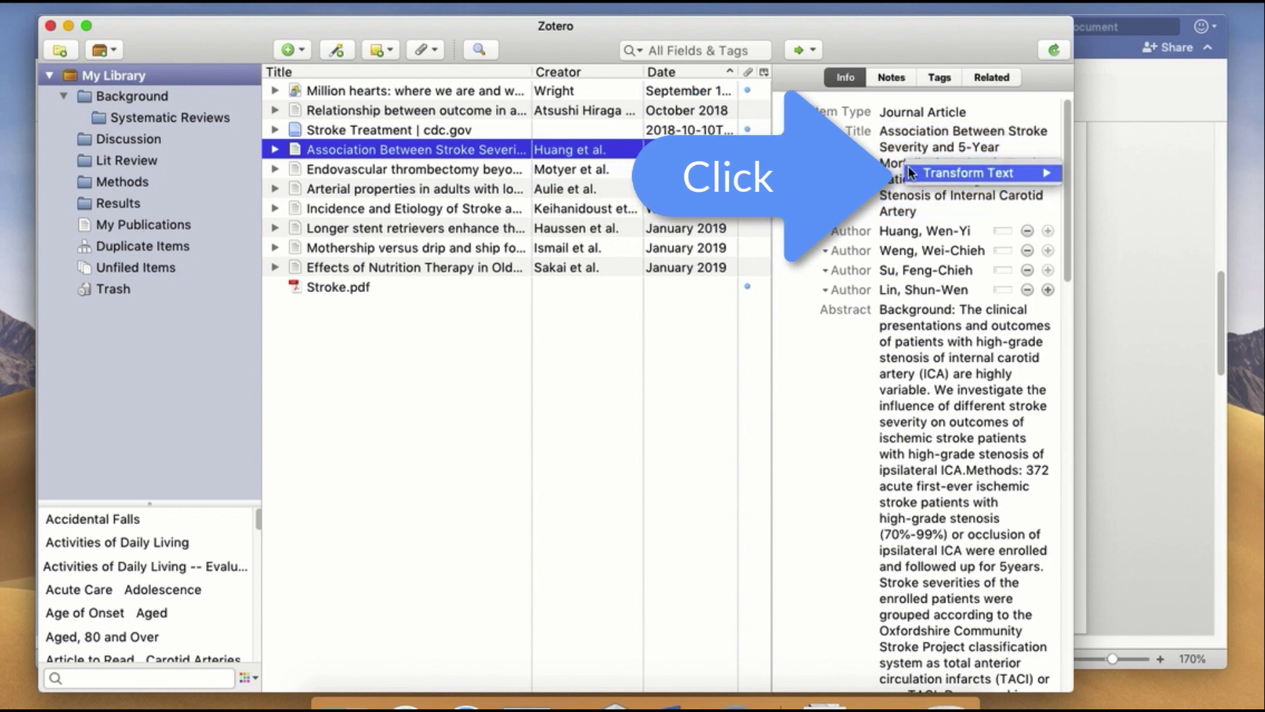
mouse_move(915, 173)
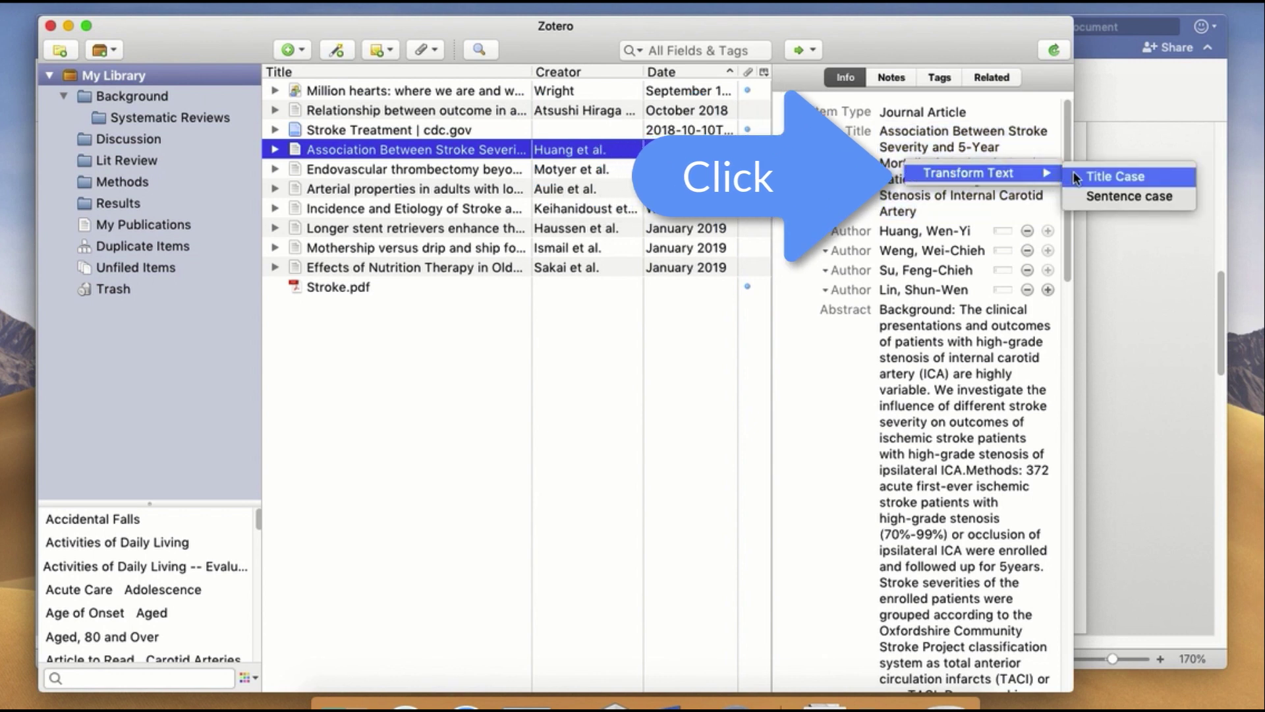
click(1120, 198)
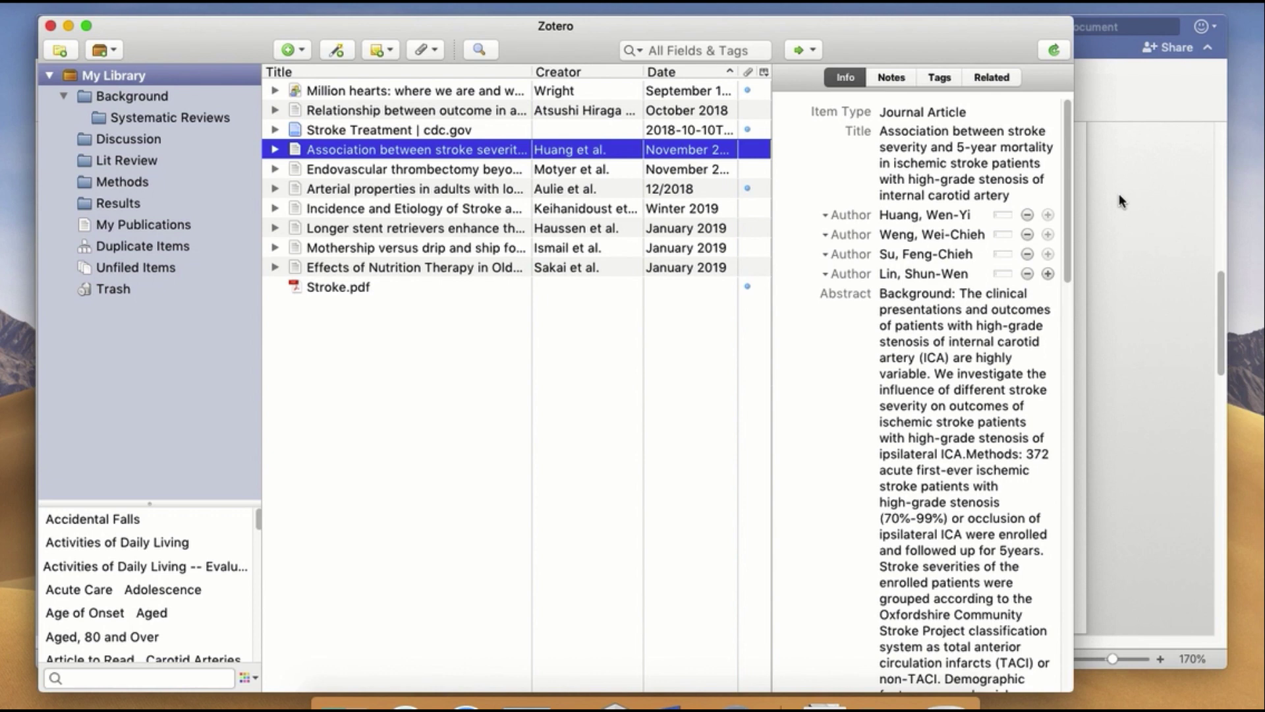
- Refresh the Word bibliography so the Huang title appears in sentence case
click(1120, 201)
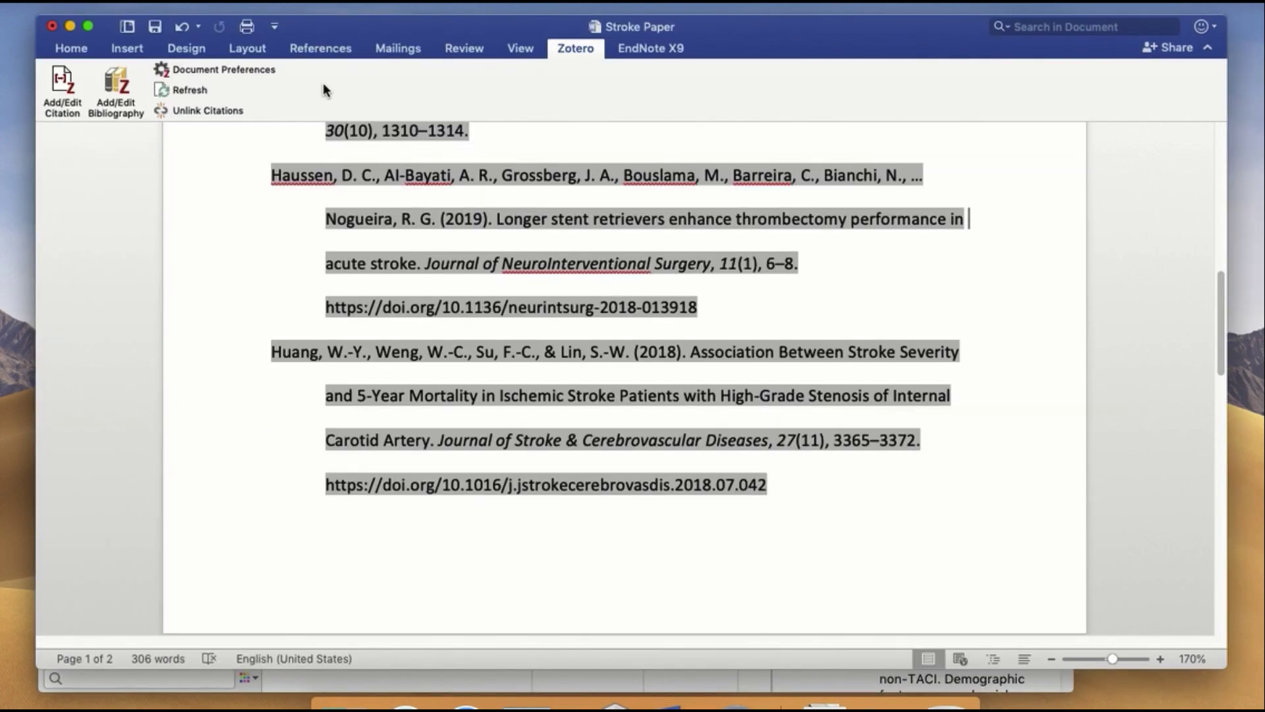
click(187, 88)
drag(691, 394, 427, 479)
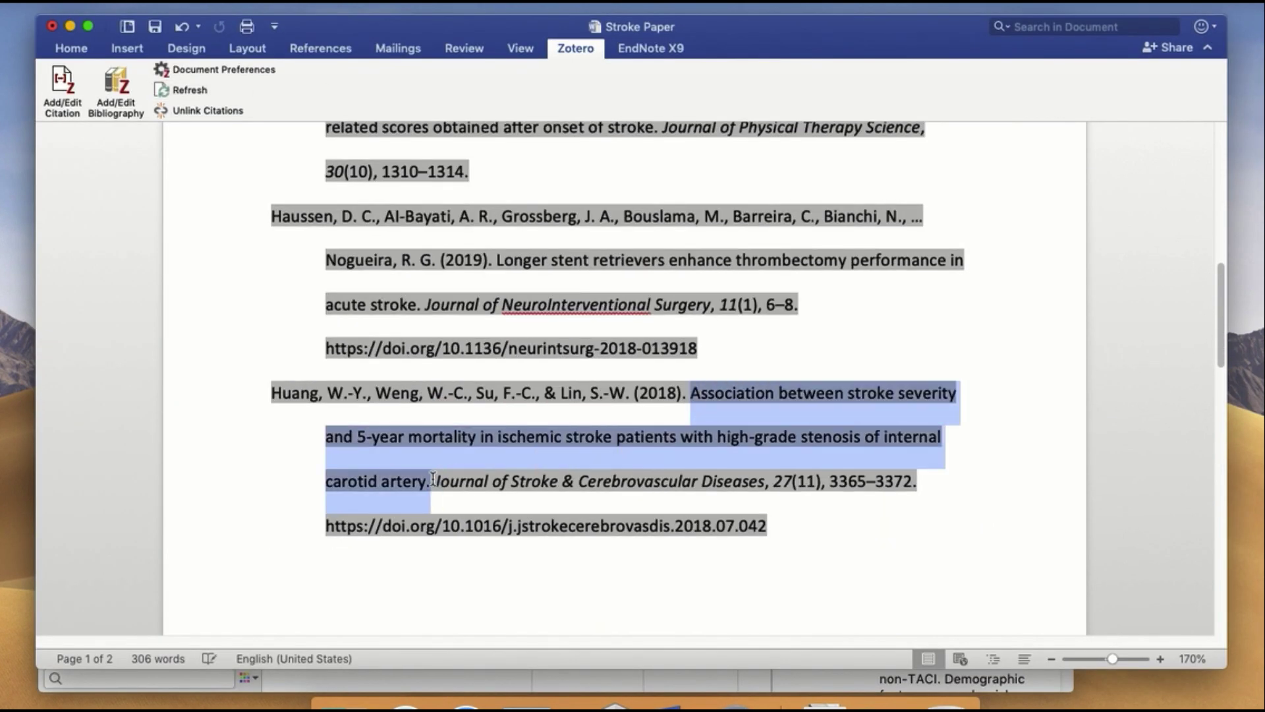